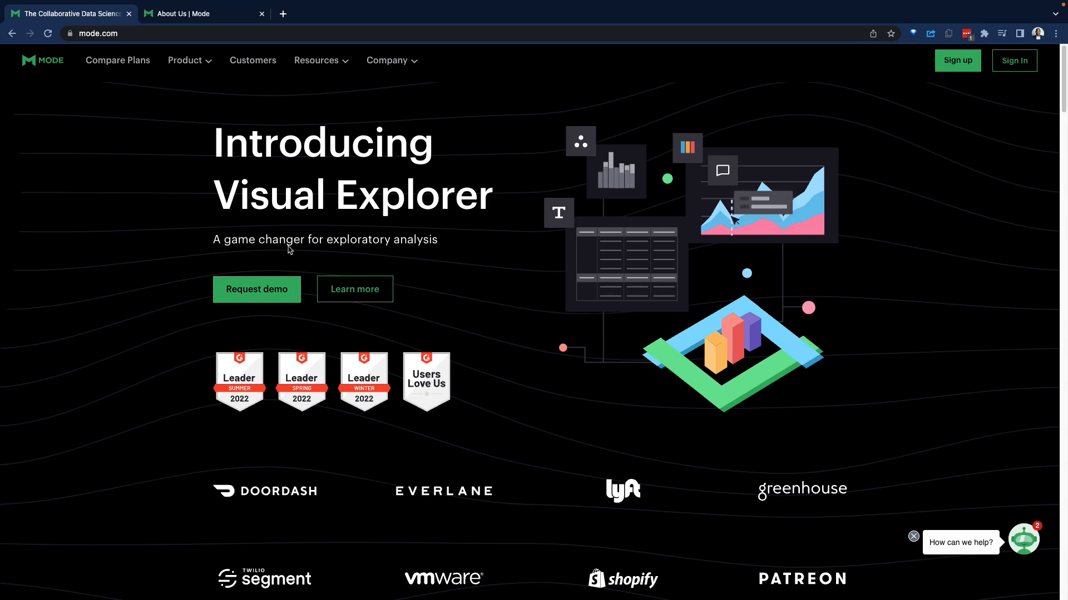
Look through the Mode home page, including the supported databases and the Analyze, Explore, Automate and Share + Present feature lists.
{"action": "scroll", "coordinate": [454, 264], "scroll_direction": "down", "scroll_amount": 4}
{"action": "scroll", "coordinate": [453, 270], "scroll_direction": "down", "scroll_amount": 20}
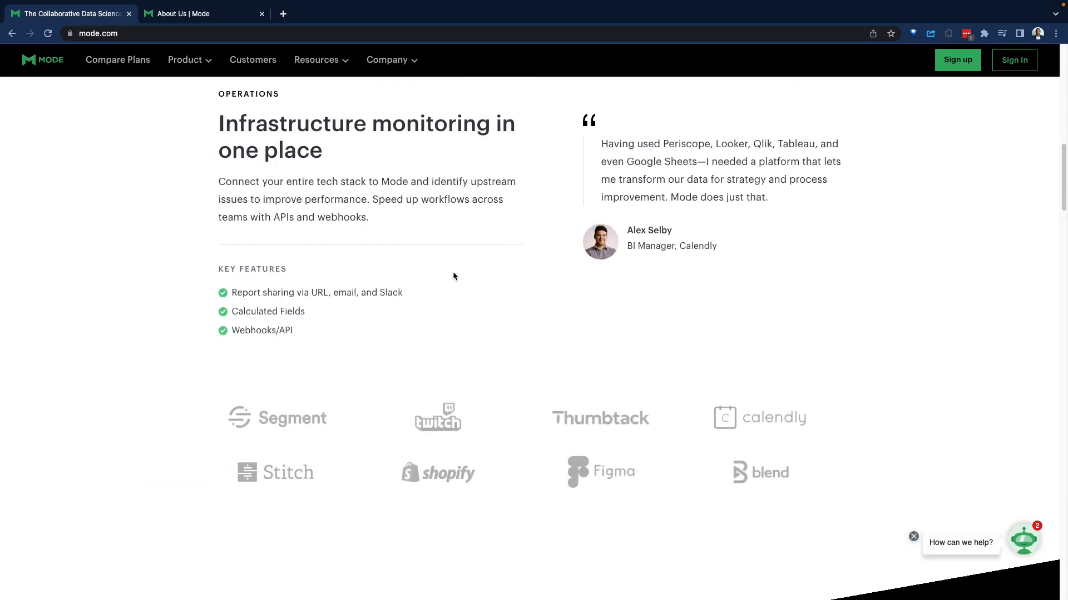
{"action": "scroll", "coordinate": [456, 277], "scroll_direction": "down", "scroll_amount": 13}
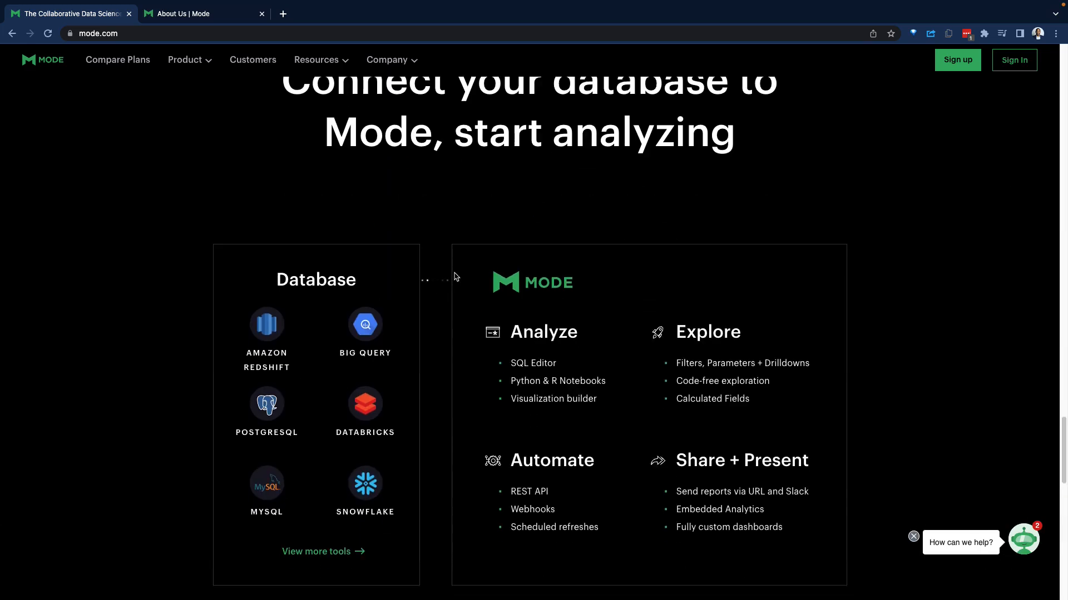
{"action": "scroll", "coordinate": [456, 276], "scroll_direction": "up", "scroll_amount": 2}
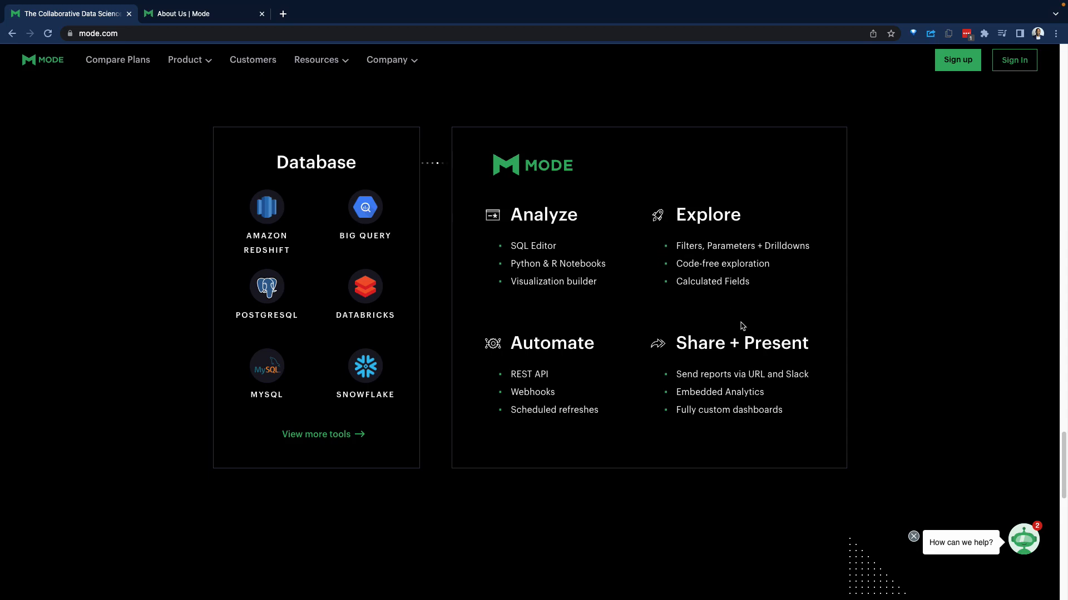
{"action": "scroll", "coordinate": [741, 327], "scroll_direction": "up", "scroll_amount": 3}
{"action": "scroll", "coordinate": [721, 325], "scroll_direction": "down", "scroll_amount": 5}
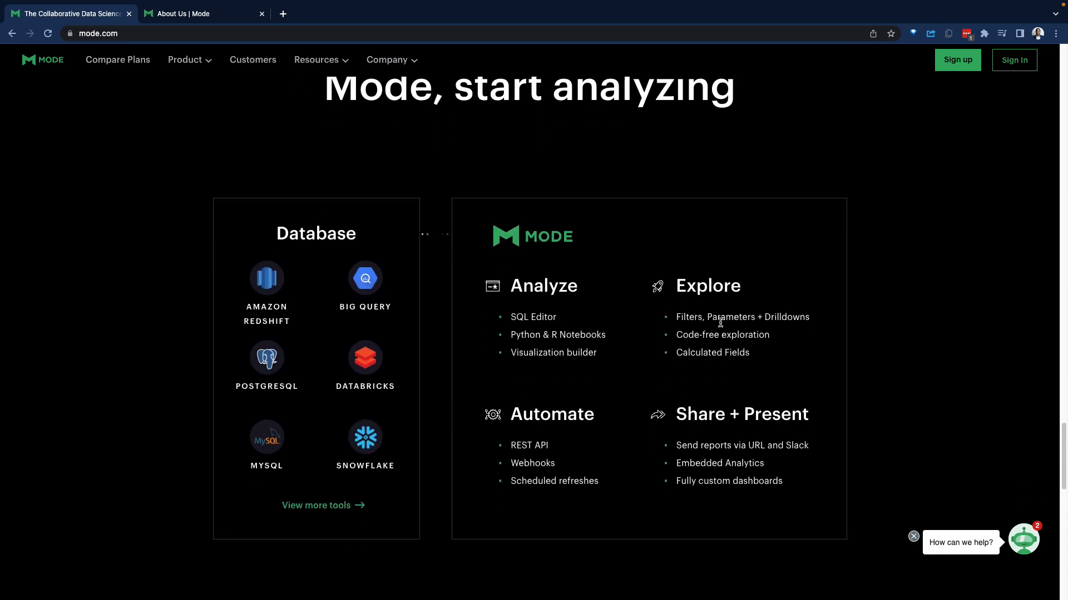
{"action": "scroll", "coordinate": [721, 326], "scroll_direction": "down", "scroll_amount": 8}
{"action": "scroll", "coordinate": [722, 326], "scroll_direction": "up", "scroll_amount": 15}
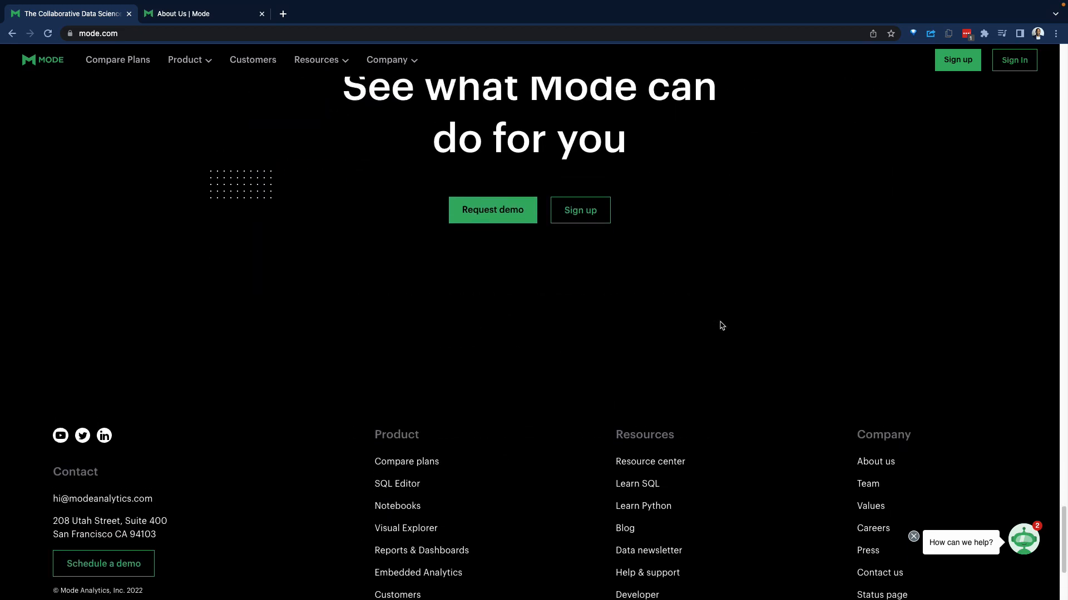
{"action": "scroll", "coordinate": [721, 326], "scroll_direction": "down", "scroll_amount": 4}
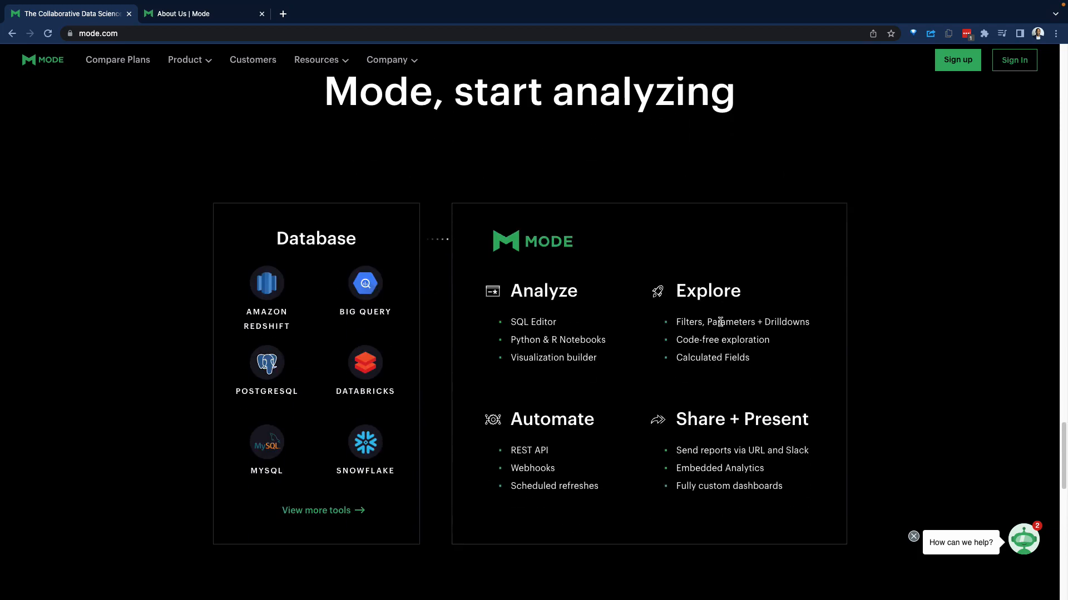
{"action": "scroll", "coordinate": [721, 326], "scroll_direction": "down", "scroll_amount": 11}
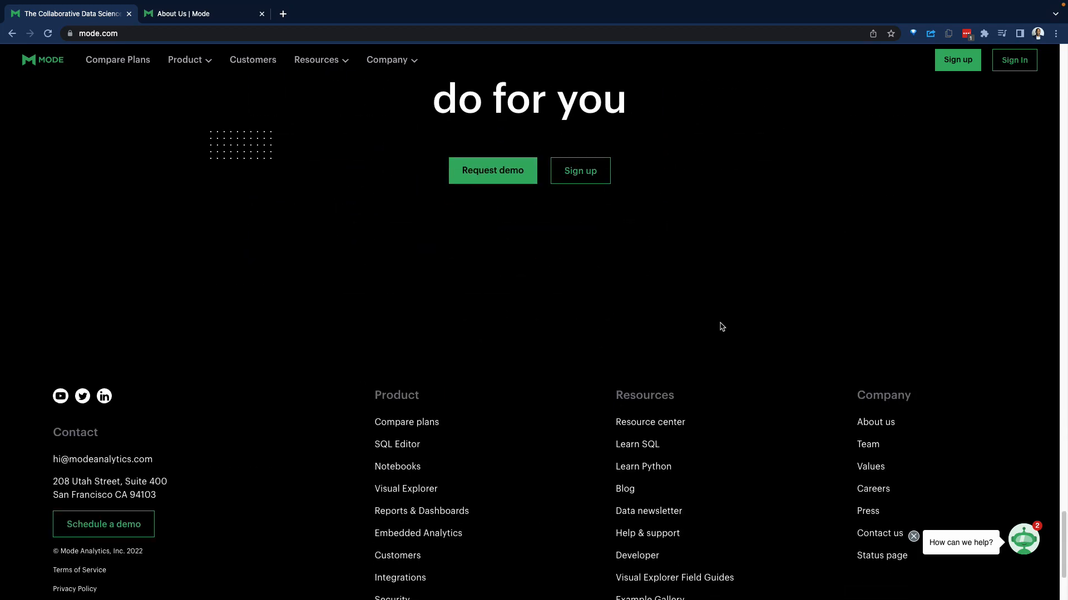
{"action": "scroll", "coordinate": [720, 327], "scroll_direction": "up", "scroll_amount": 13}
{"action": "scroll", "coordinate": [390, 266], "scroll_direction": "up", "scroll_amount": 10}
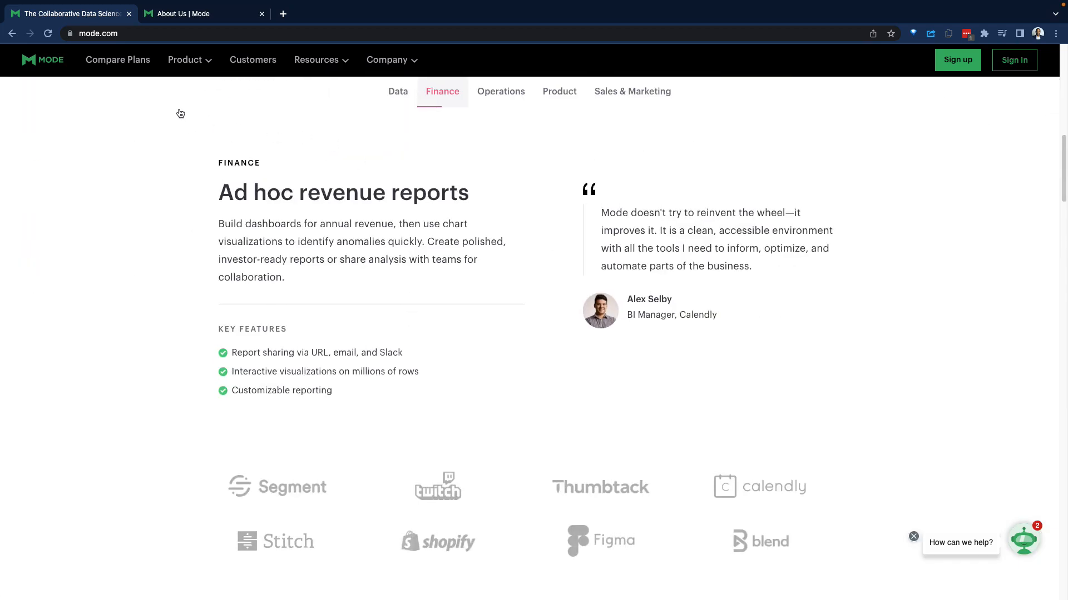
Open the plan comparison page and review the features offered in each plan.
{"action": "left_click", "coordinate": [131, 62]}
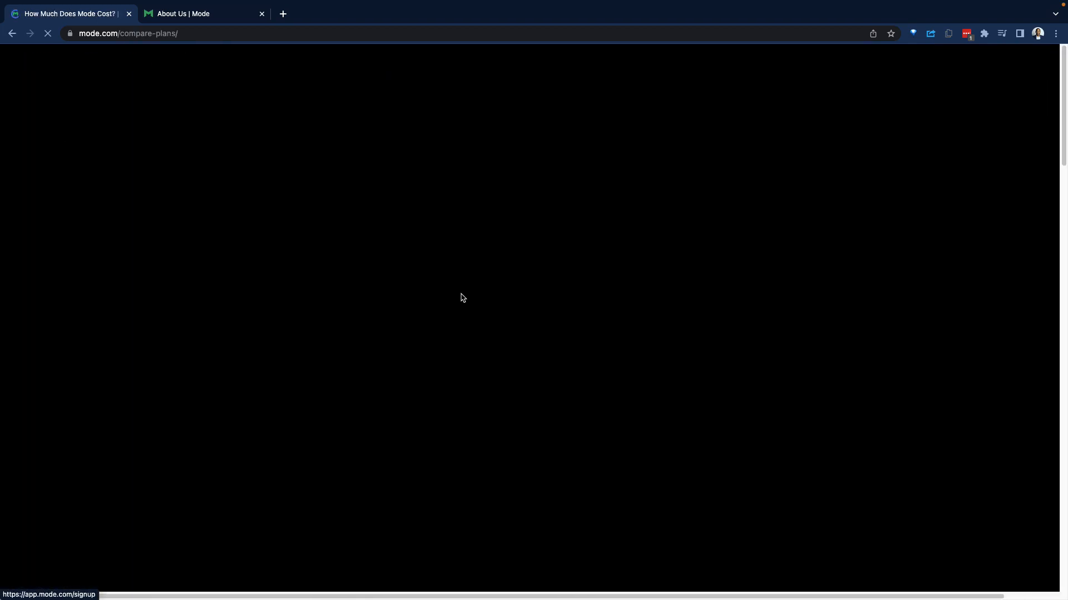
{"action": "scroll", "coordinate": [463, 297], "scroll_direction": "down", "scroll_amount": 1}
{"action": "scroll", "coordinate": [461, 294], "scroll_direction": "down", "scroll_amount": 4}
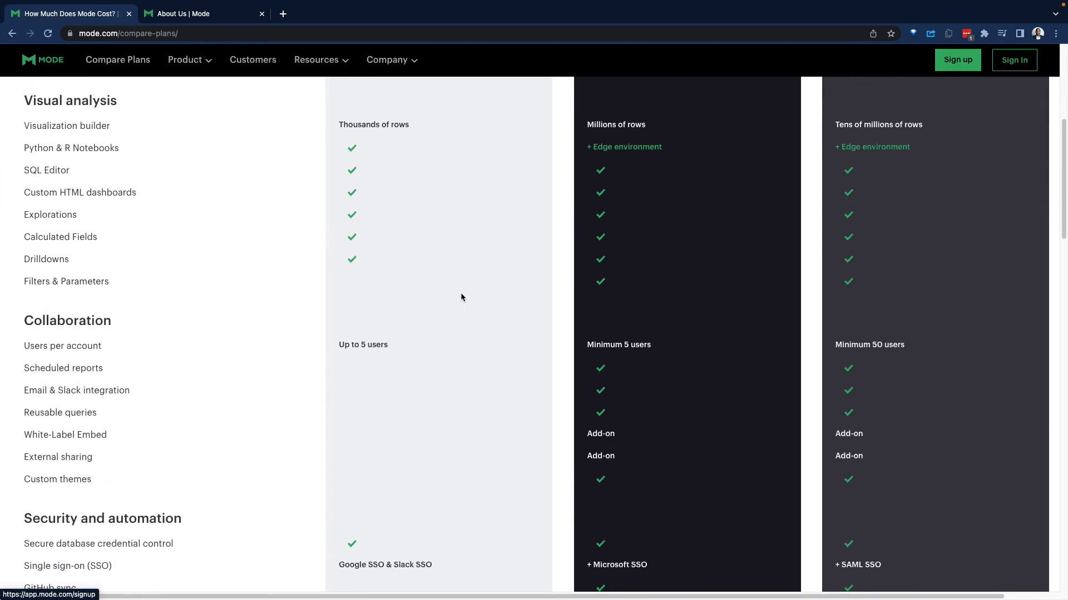
{"action": "scroll", "coordinate": [461, 294], "scroll_direction": "up", "scroll_amount": 4}
{"action": "scroll", "coordinate": [460, 294], "scroll_direction": "up", "scroll_amount": 2}
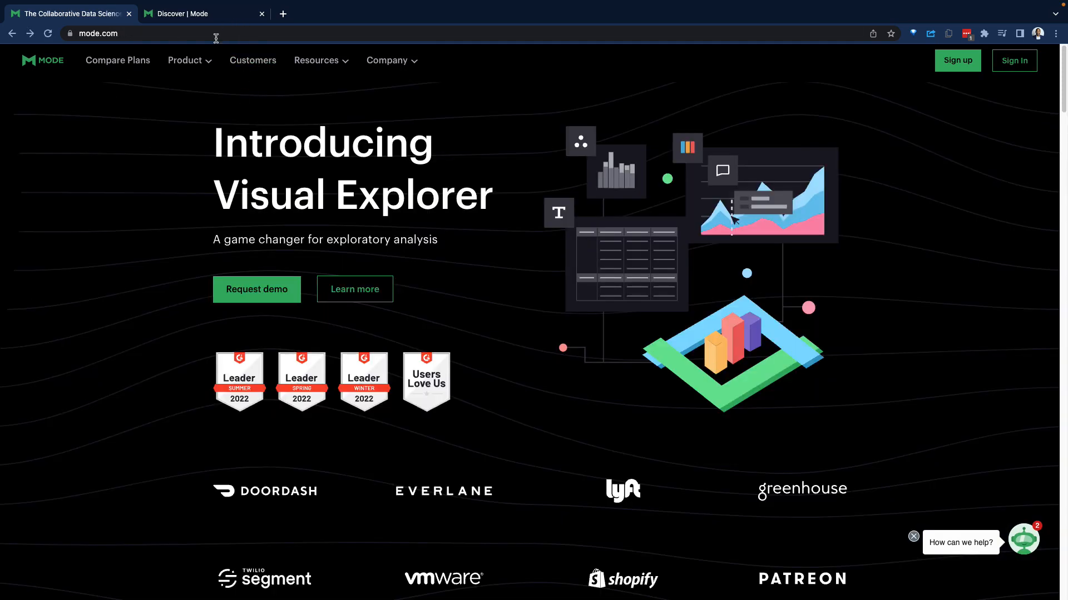
In the Demohub workspace, view the Snowflake credentials form for connecting a database, and return to the workspace without filling it in.
{"action": "left_click", "coordinate": [223, 14]}
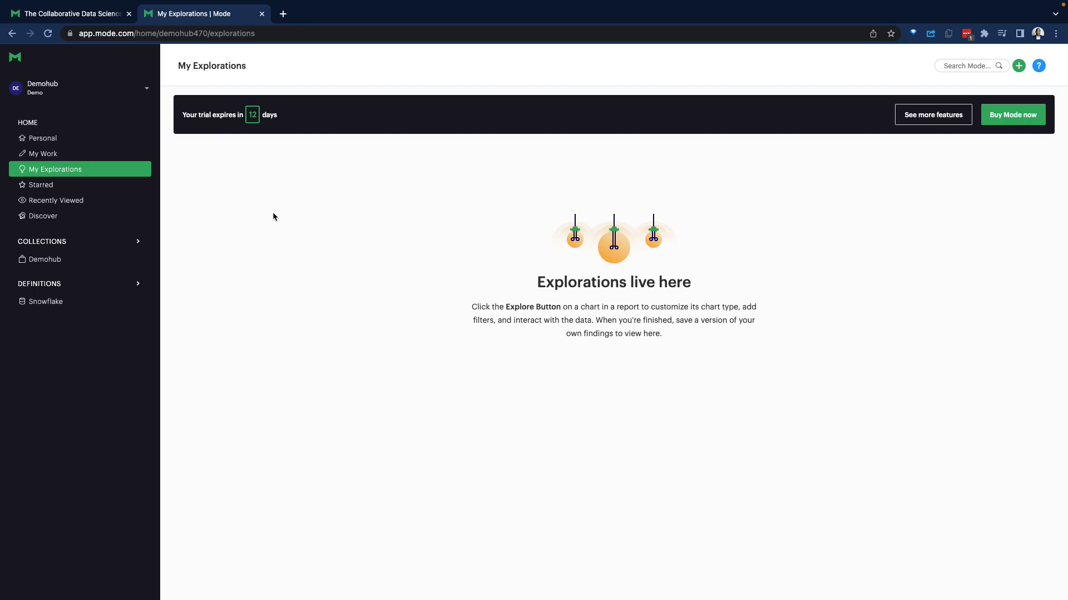
{"action": "left_click", "coordinate": [122, 98]}
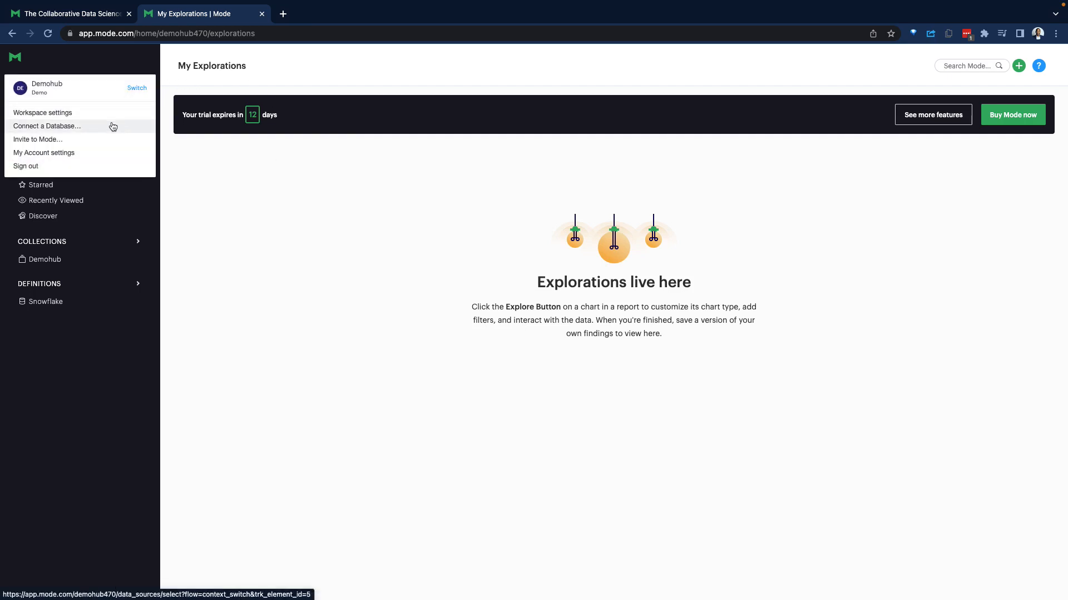
{"action": "left_click", "coordinate": [74, 127]}
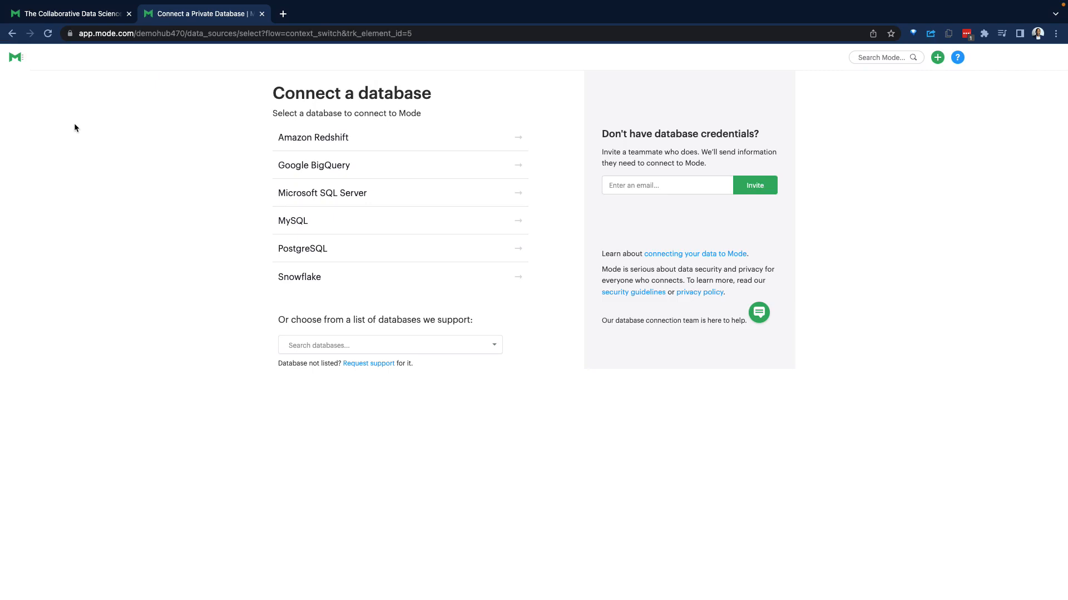
{"action": "left_click", "coordinate": [341, 276]}
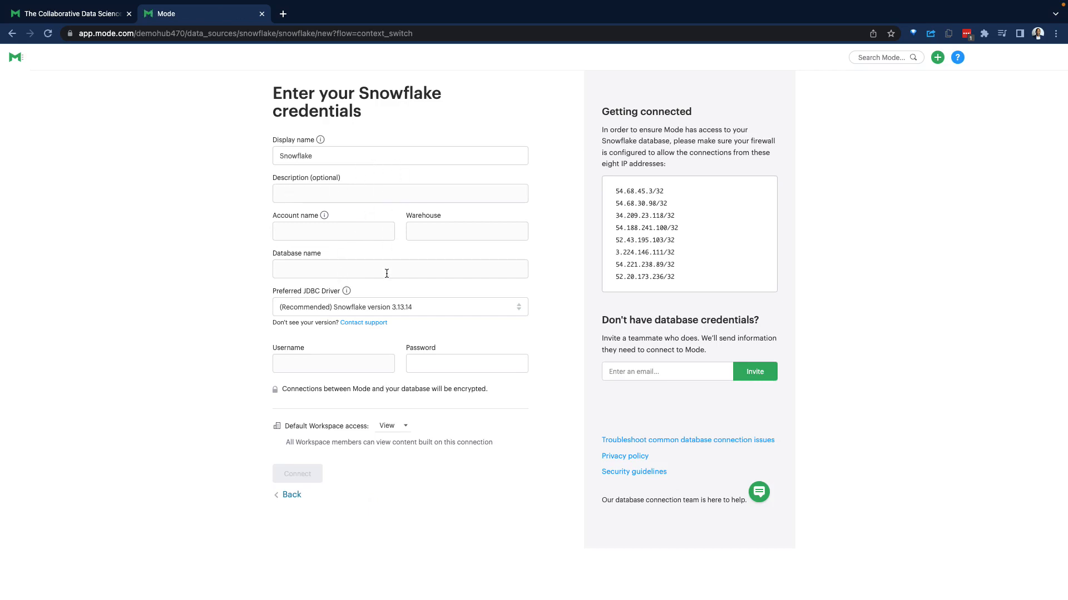
{"action": "key", "text": "alt+Left"}
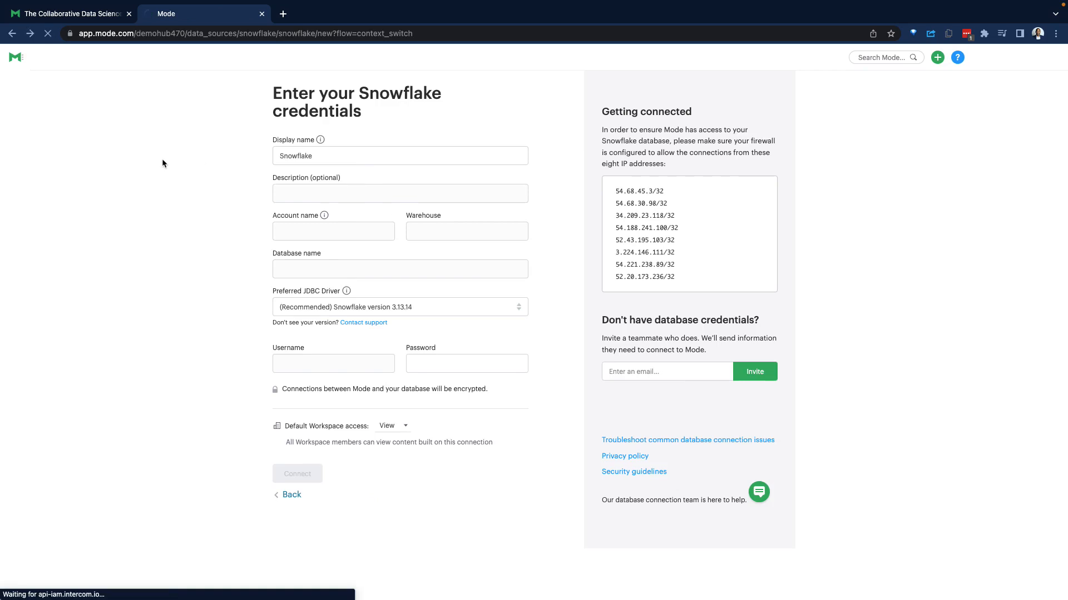
{"action": "key", "text": "alt+Left"}
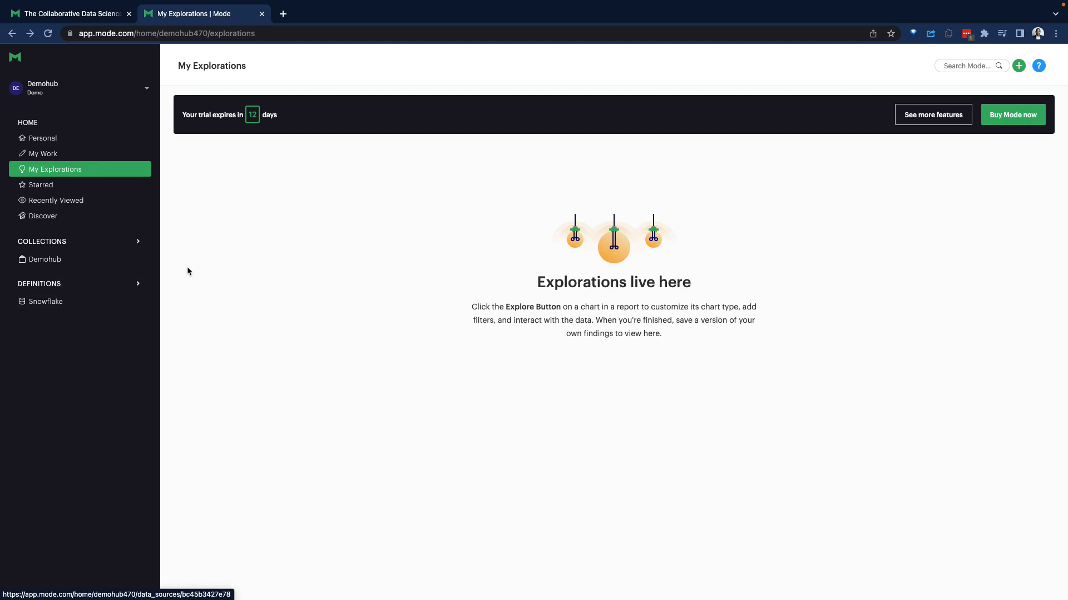
Look through the workspace's Personal, My Work, My Explorations and Starred sections.
{"action": "left_click", "coordinate": [44, 139]}
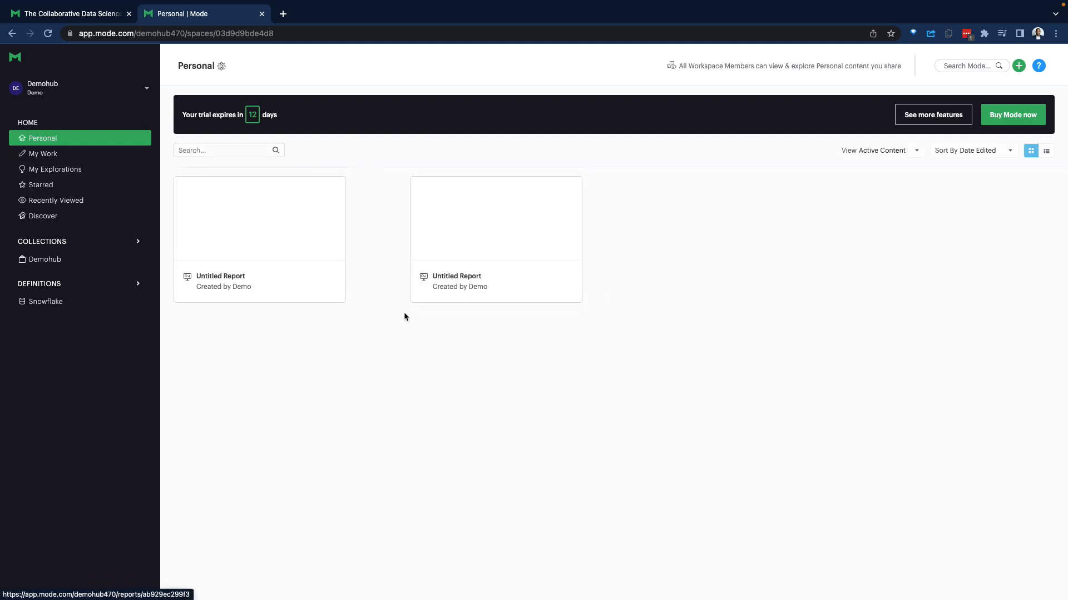
{"action": "left_click", "coordinate": [78, 155]}
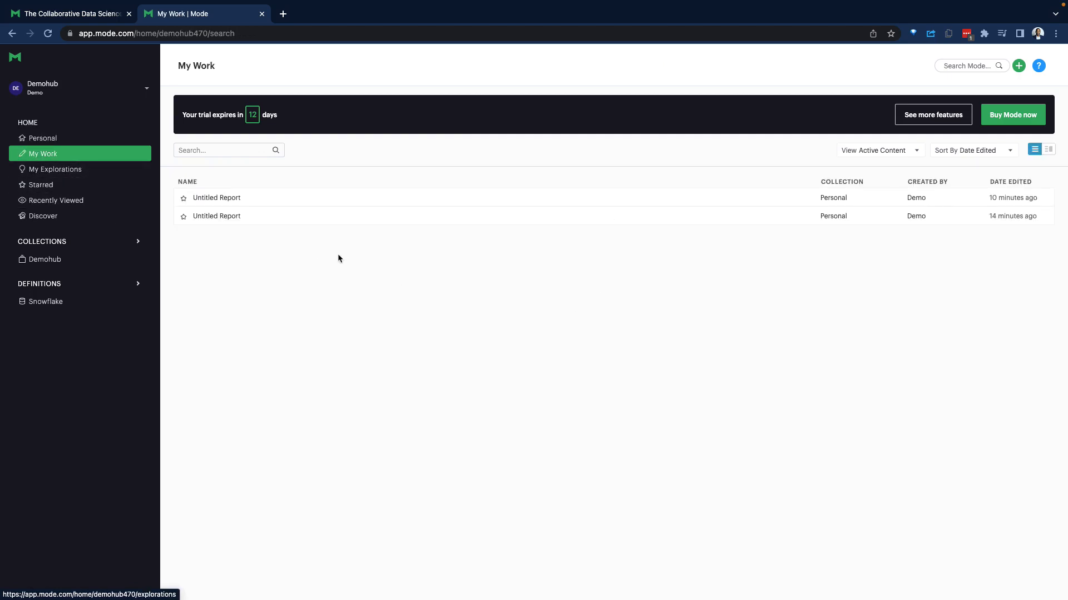
{"action": "left_click", "coordinate": [56, 171]}
{"action": "left_click", "coordinate": [51, 188]}
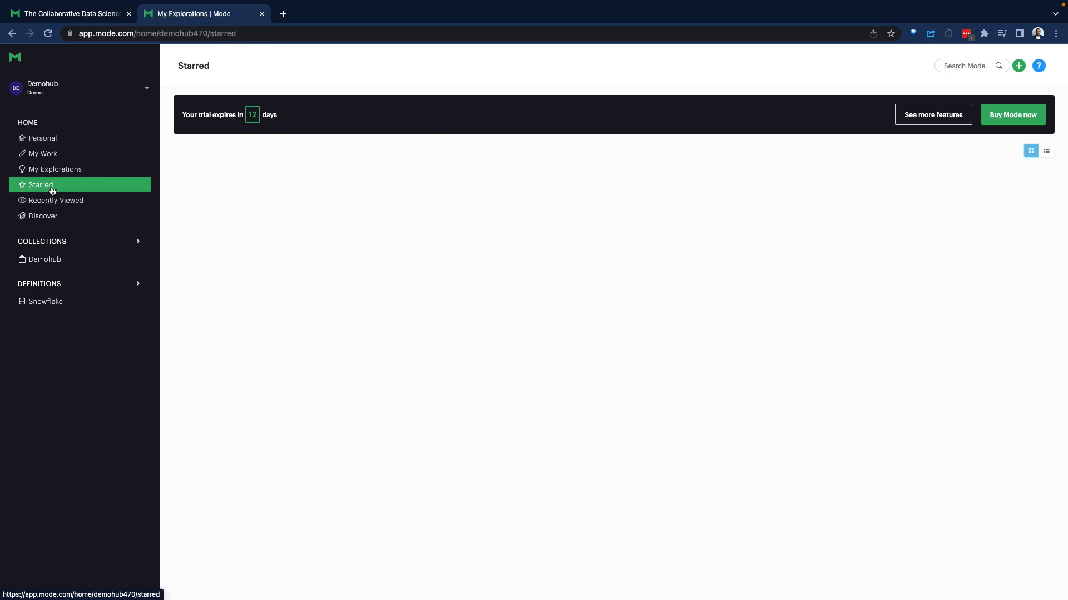
Open the Discover section and review its getting-started cards, videos and helpful links.
{"action": "left_click", "coordinate": [58, 218]}
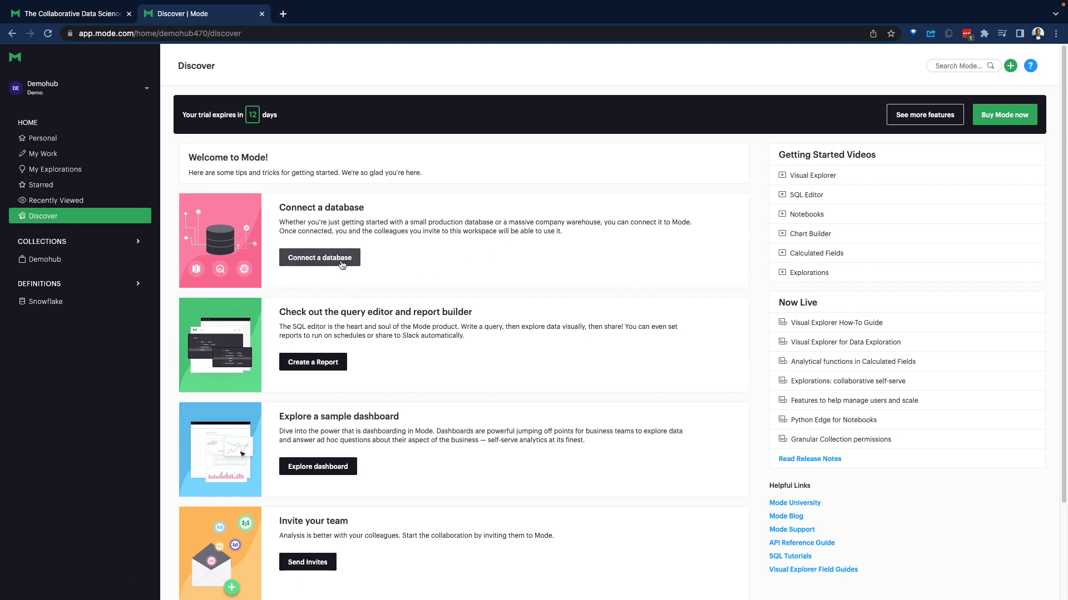
{"action": "scroll", "coordinate": [391, 239], "scroll_direction": "down", "scroll_amount": 3}
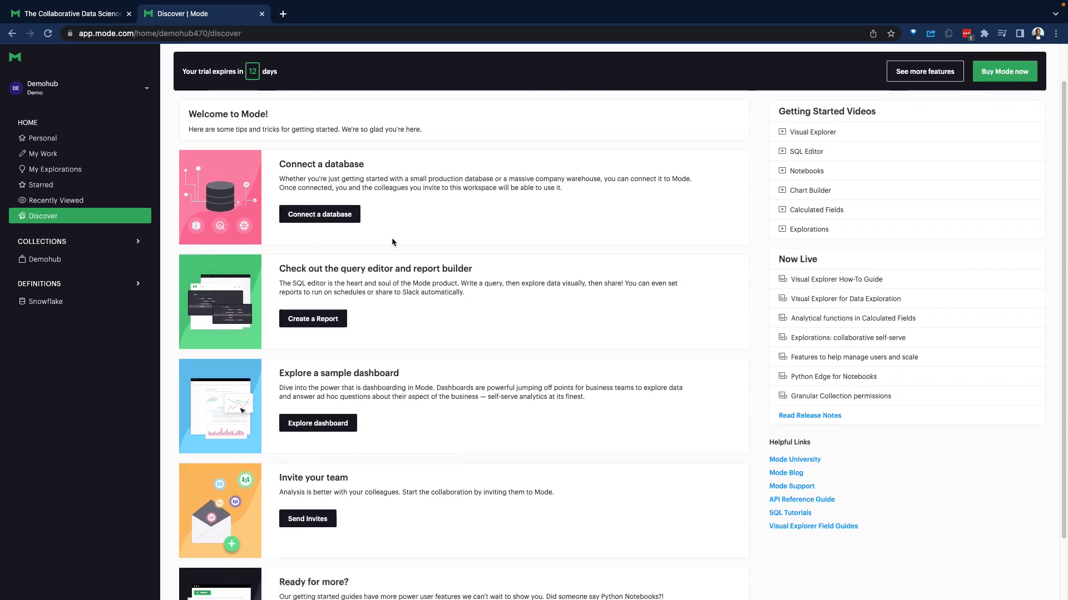
{"action": "scroll", "coordinate": [392, 241], "scroll_direction": "up", "scroll_amount": 3}
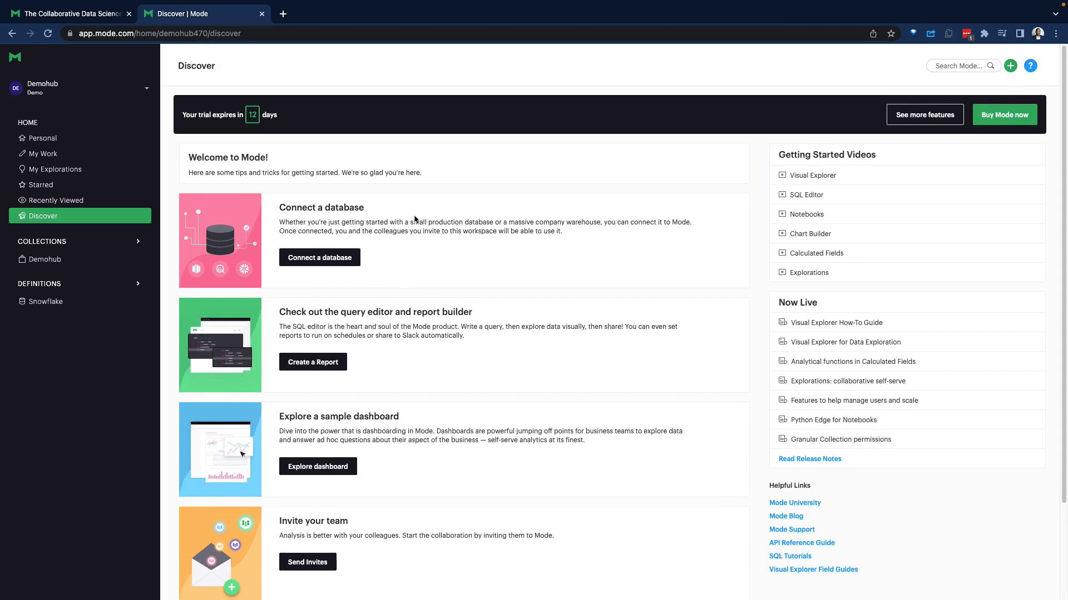
{"action": "scroll", "coordinate": [423, 255], "scroll_direction": "down", "scroll_amount": 2}
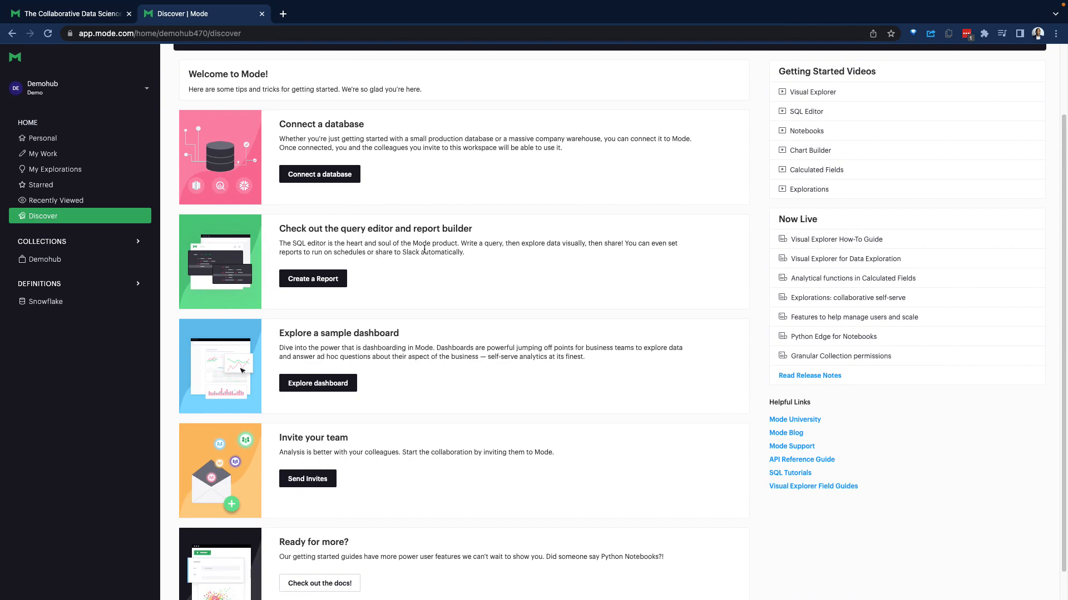
{"action": "scroll", "coordinate": [366, 243], "scroll_direction": "up", "scroll_amount": 2}
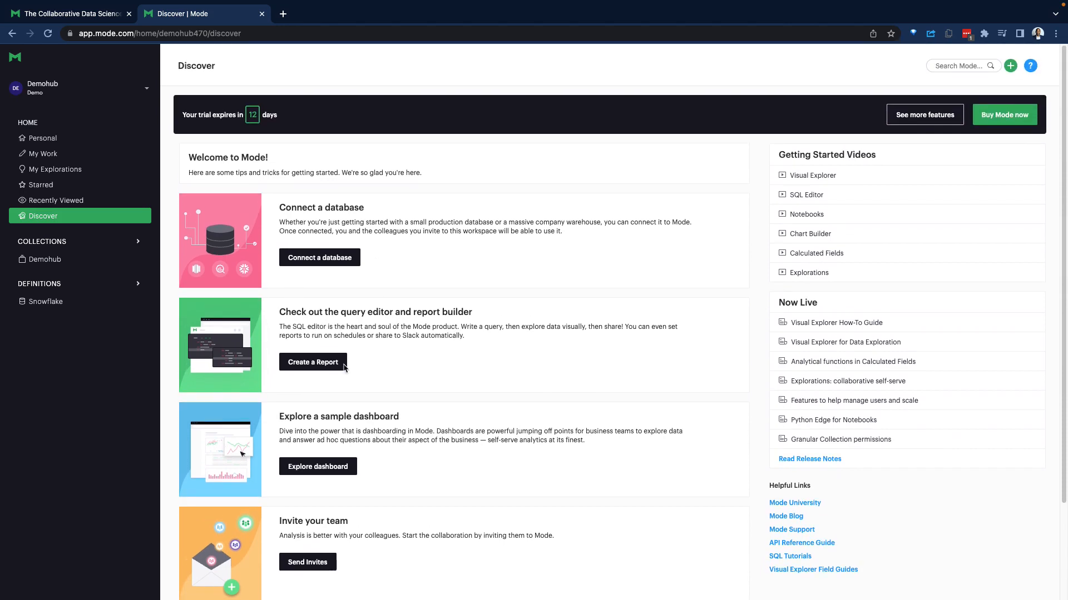
Create a report with a query counting high- and low-priority lines per l_shipmode from tpch_sf1 orders and lineitem, with l_receiptdate from '1994-01-01'.
{"action": "left_click", "coordinate": [315, 364]}
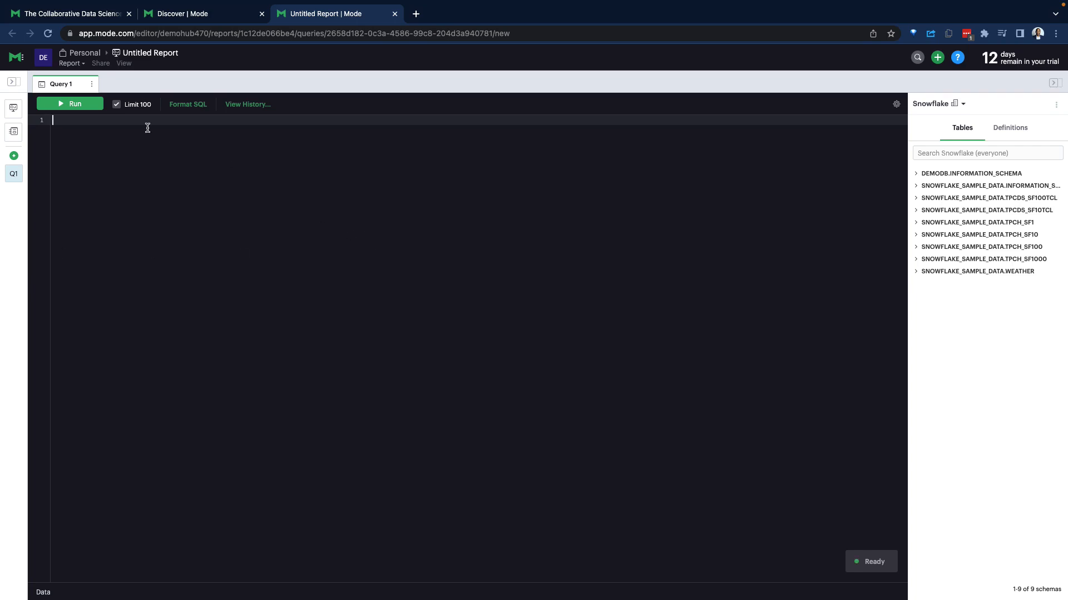
{"action": "double_click", "coordinate": [58, 86]}
{"action": "left_click", "coordinate": [93, 132]}
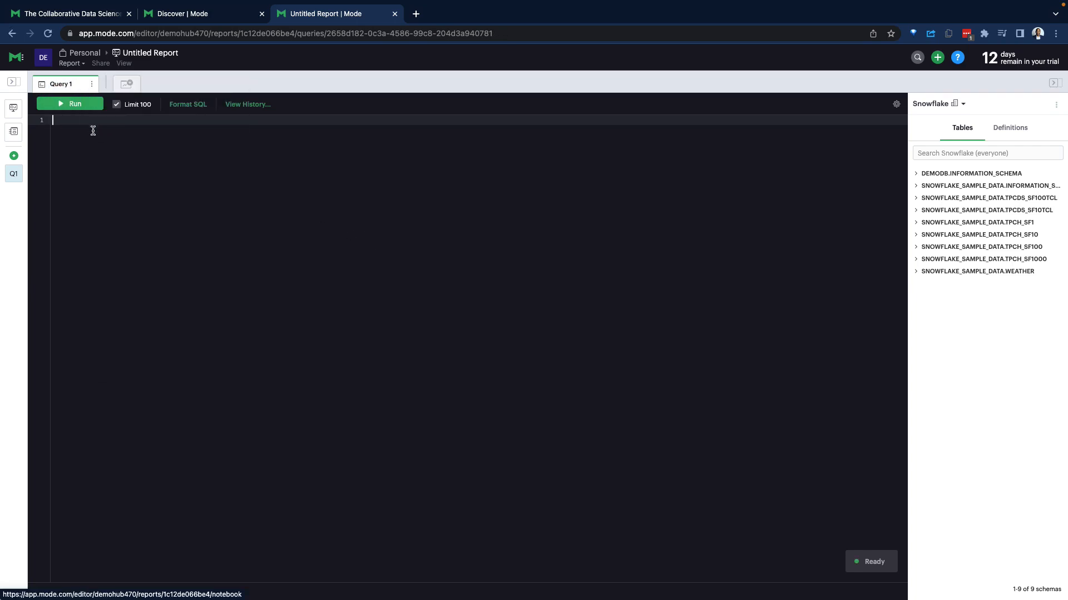
{"action": "type", "text": "SELECT     l_shipmode,     sum(case         when o_orderpriority = '1-URGENT'             OR o_orderpriority = '2-HIGH'             then 1         else 0     end) as high_line_count,     sum(case         when o_orderpriority <> '1-URGENT'             AND o_orderpriority <> '2-HIGH'             then 1         else 0     end) AS low_line_count FROM    snowflake_sample_data.tpch_sf1.orders,    snowflake_sample_data.tpch_sf1.lineitem WHERE     o_orderkey = l_orderkey     AND l_commitdate < l_receiptdate     AND l_shipdate < l_commitdate     AND l_receiptdate >= date '1994-01-01'  GROUP BY     l_shipmode ORDER BY     l_shipmode;"}
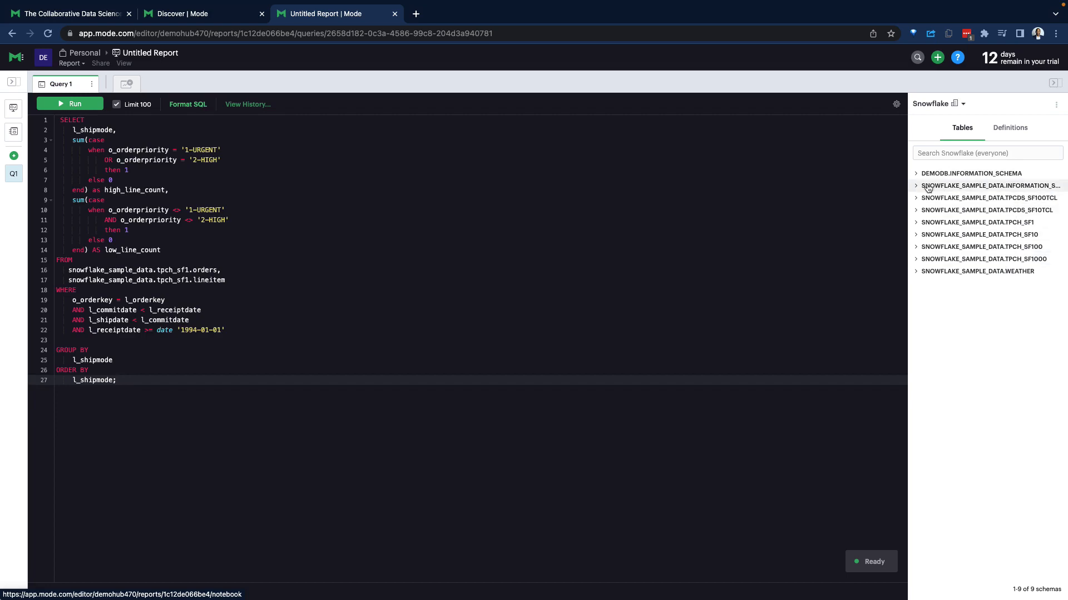
View the tables in the SNOWFLAKE_SAMPLE_DATA information schema, collapse it again, and highlight the full text of Query 1.
{"action": "left_click", "coordinate": [917, 186]}
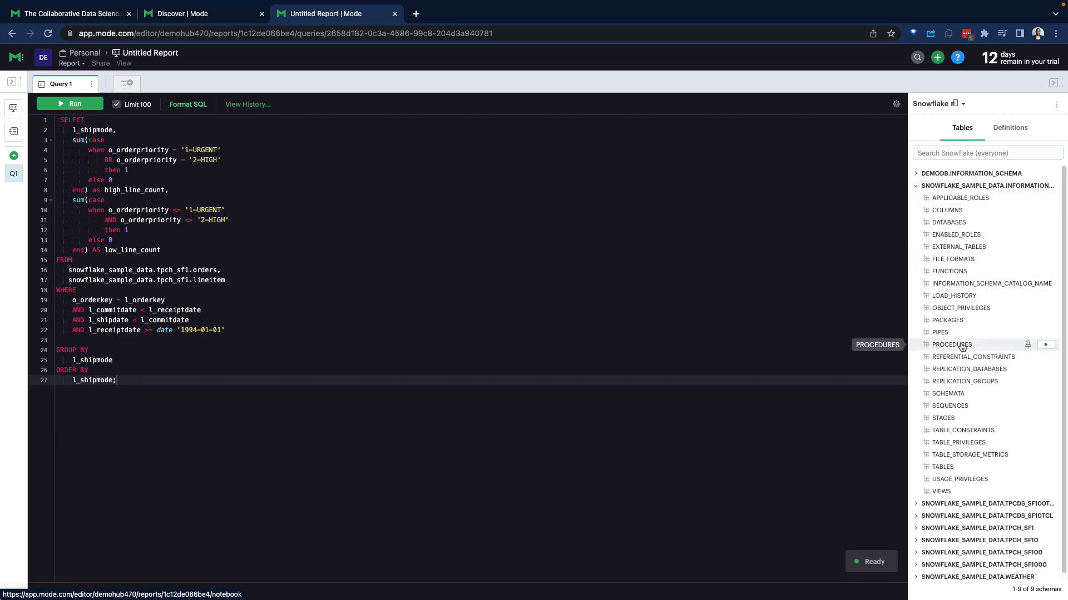
{"action": "left_click", "coordinate": [916, 187]}
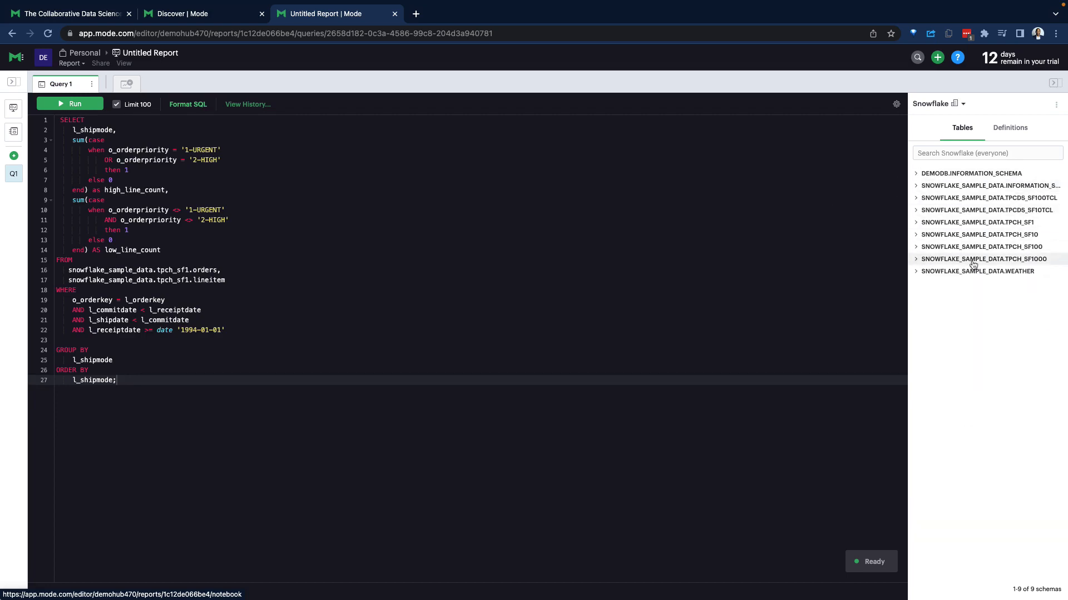
{"action": "left_click", "coordinate": [337, 241]}
{"action": "key", "text": "super+a"}
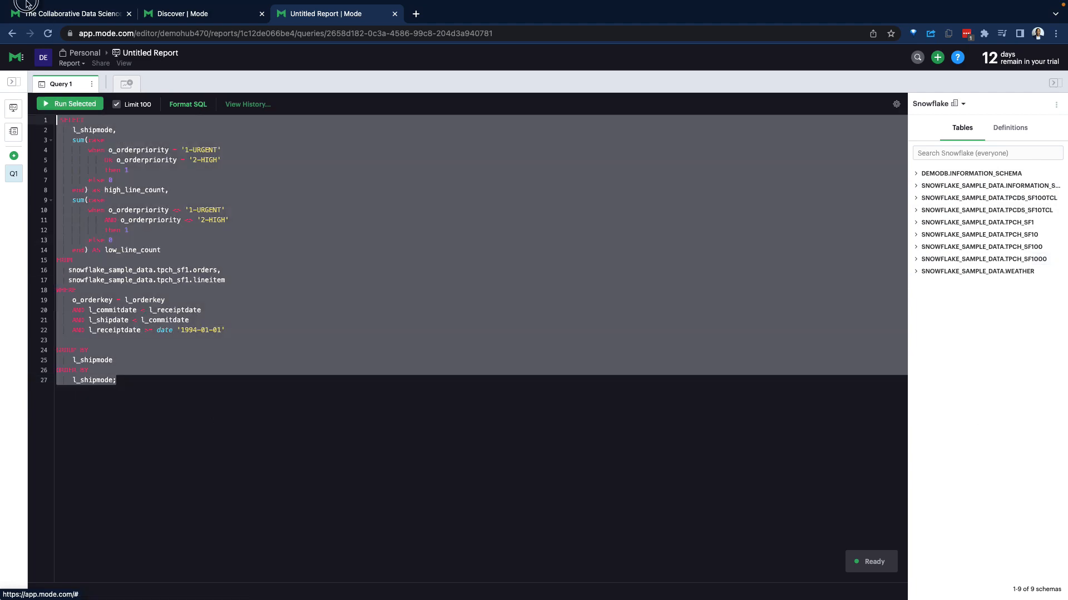
{"action": "left_click", "coordinate": [201, 240]}
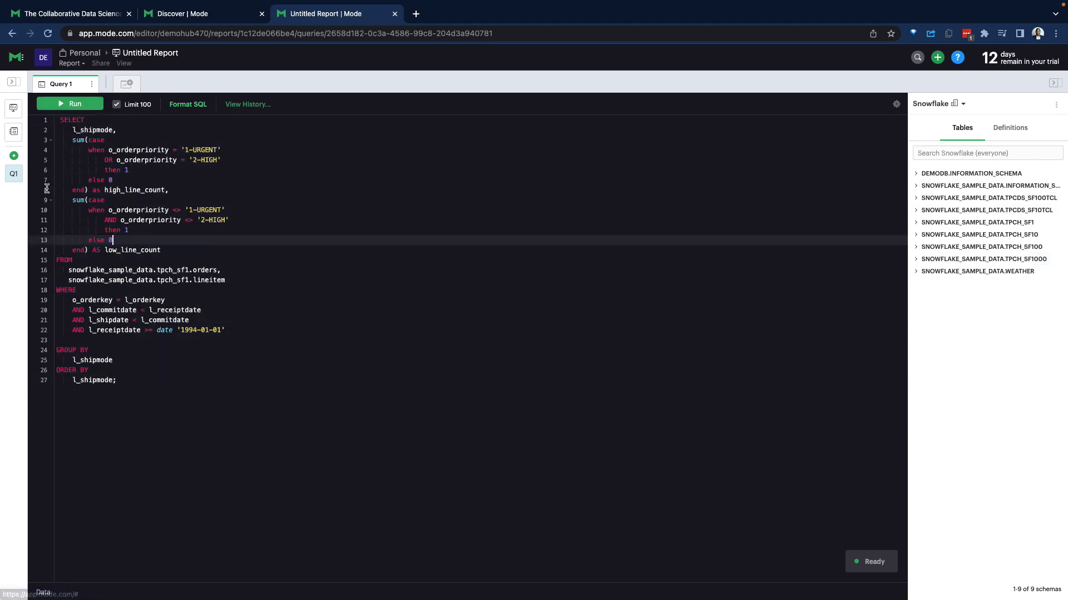
Add an empty second query to the report, apply Format SQL to Query 1, and run it to view its results.
{"action": "left_click", "coordinate": [14, 156]}
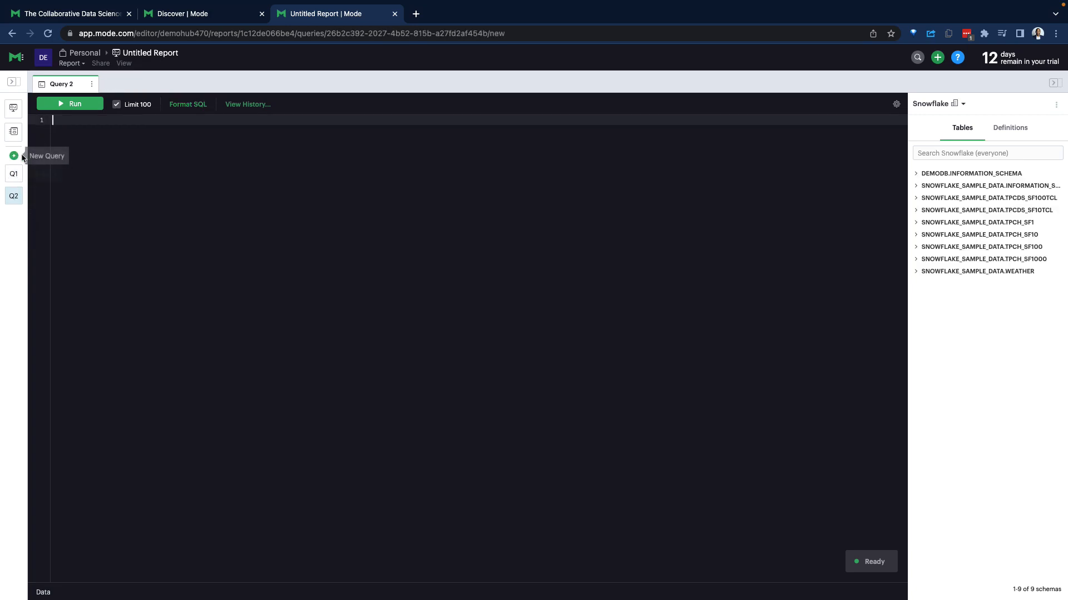
{"action": "left_click", "coordinate": [14, 174]}
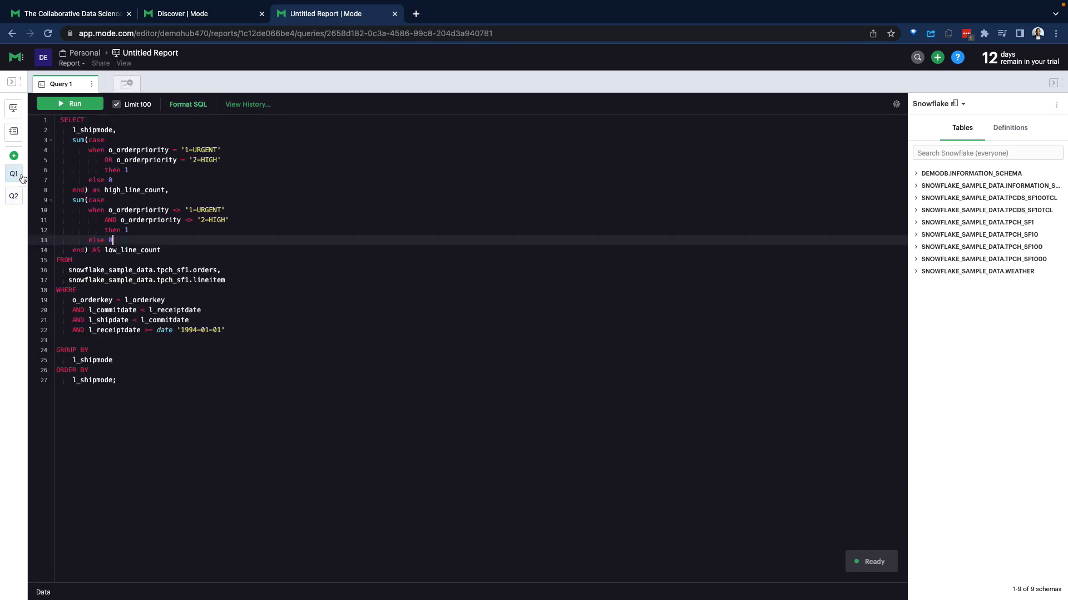
{"action": "key", "text": "ctrl+a"}
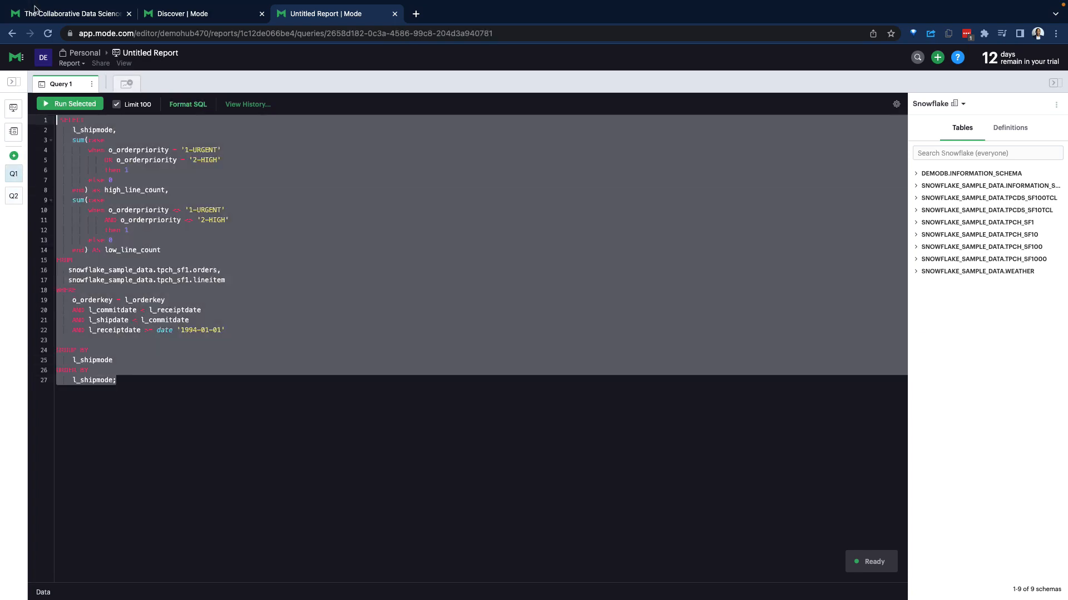
{"action": "left_click", "coordinate": [142, 265]}
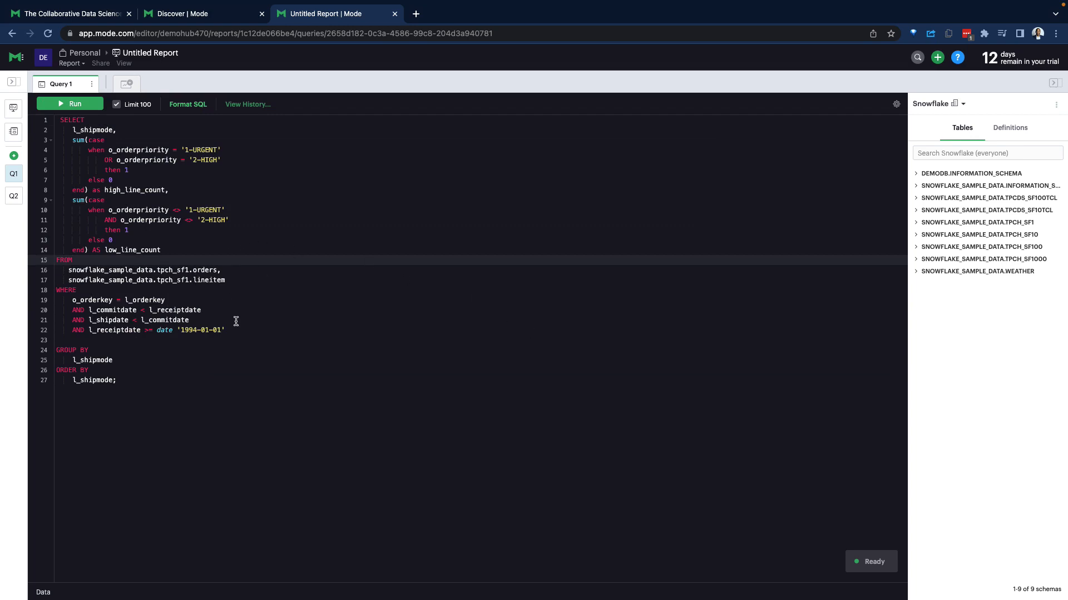
{"action": "left_click", "coordinate": [148, 276]}
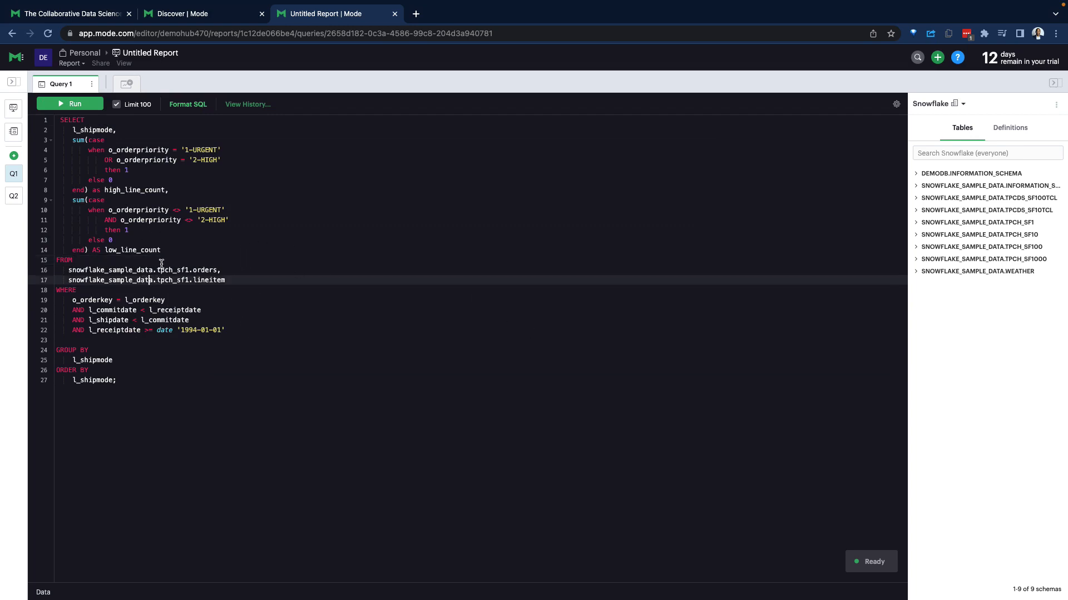
{"action": "left_click", "coordinate": [198, 105]}
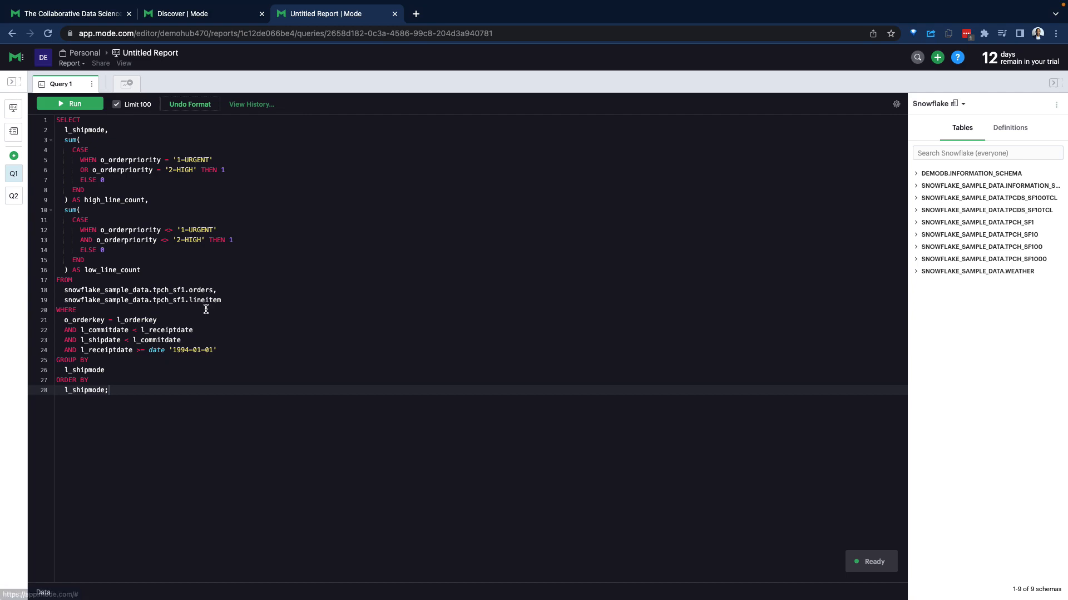
{"action": "left_click", "coordinate": [74, 104]}
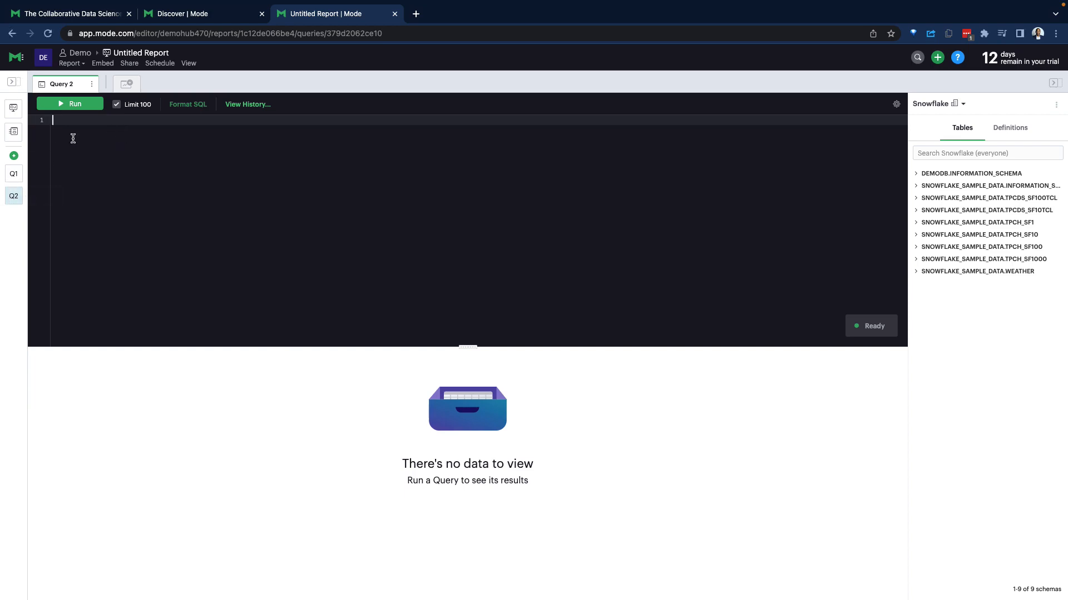
{"action": "left_click", "coordinate": [16, 178]}
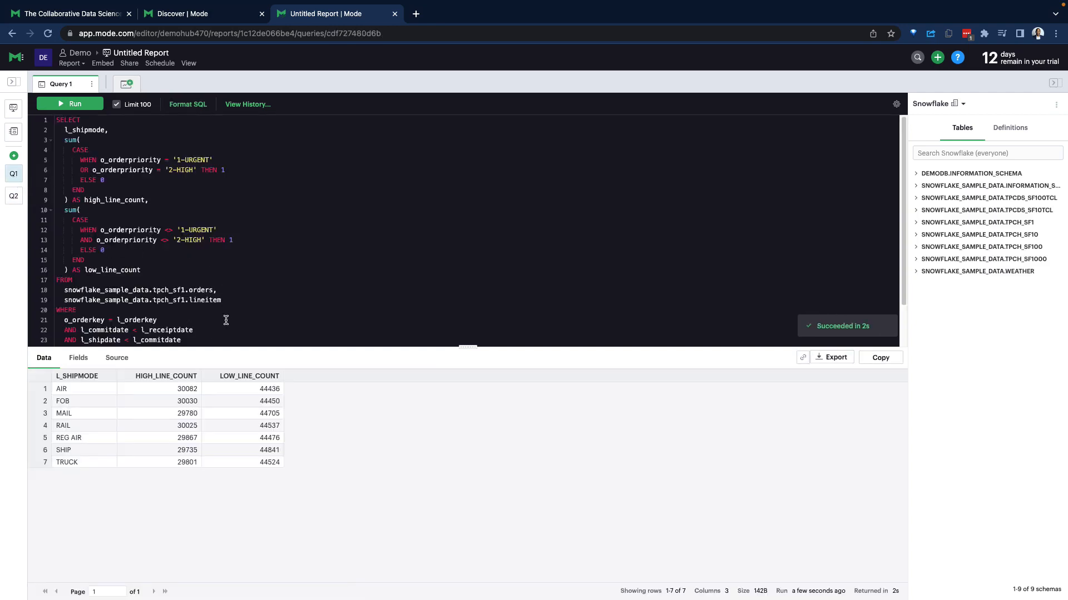
Write and run Query 2, summing l_extendedprice * (1 - l_discount) as revenue per n_name from tpch_sf1, with o_orderdate from '1994-01-01', highest revenue first.
{"action": "left_click", "coordinate": [13, 196]}
{"action": "type", "text": "SELECT     n_name,     sum(l_extendedprice * (1 - l_discount)) as revenue FROM     snowflake_sample_data.tpch_sf1.customer,     snowflake_sample_data.tpch_sf1.orders,     snowflake_sample_data.tpch_sf1.lineitem,     snowflake_sample_data.tpch_sf1.supplier,     snowflake_sample_data.tpch_sf1.nation,     snowflake_sample_data.tpch_sf1.region WHERE     c_custkey = o_custkey     AND l_orderkey = o_orderkey     AND l_suppkey = s_suppkey     AND c_nationkey = s_nationkey     AND s_nationkey = n_nationkey     AND n_regionkey = r_regionkey     AND o_orderdate >= date '1994-01-01' GROUP BY     n_name ORDER BY     revenue desc;"}
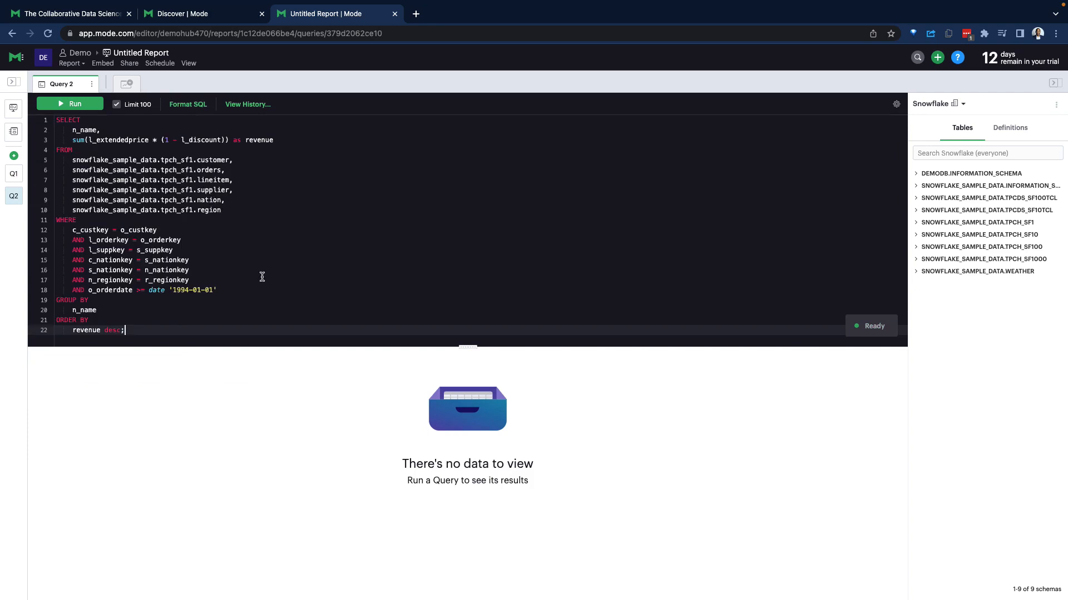
{"action": "left_click", "coordinate": [73, 104]}
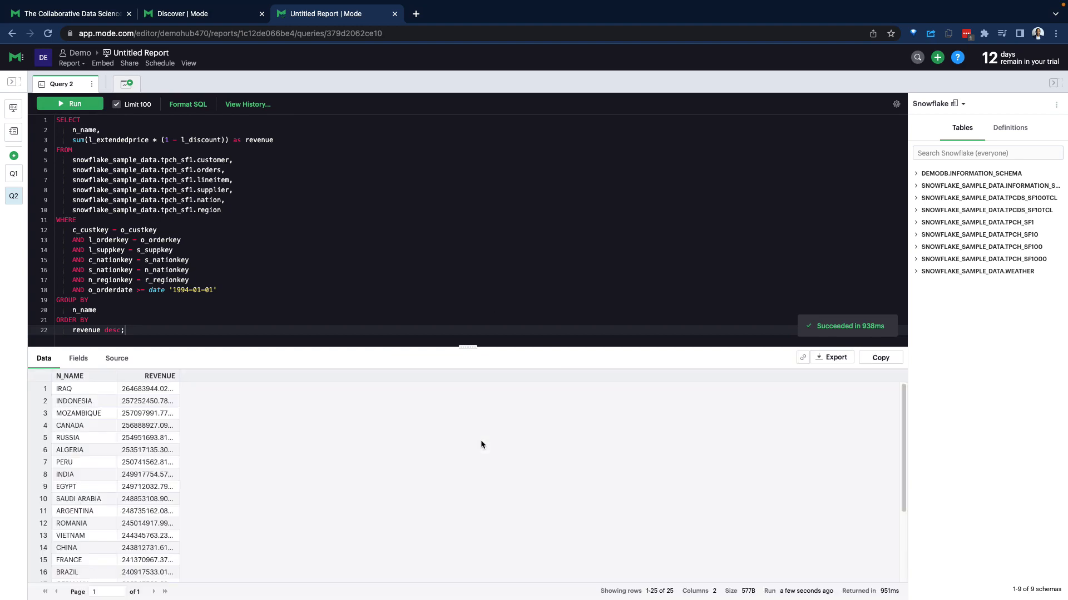
{"action": "scroll", "coordinate": [171, 392], "scroll_direction": "down", "scroll_amount": 3}
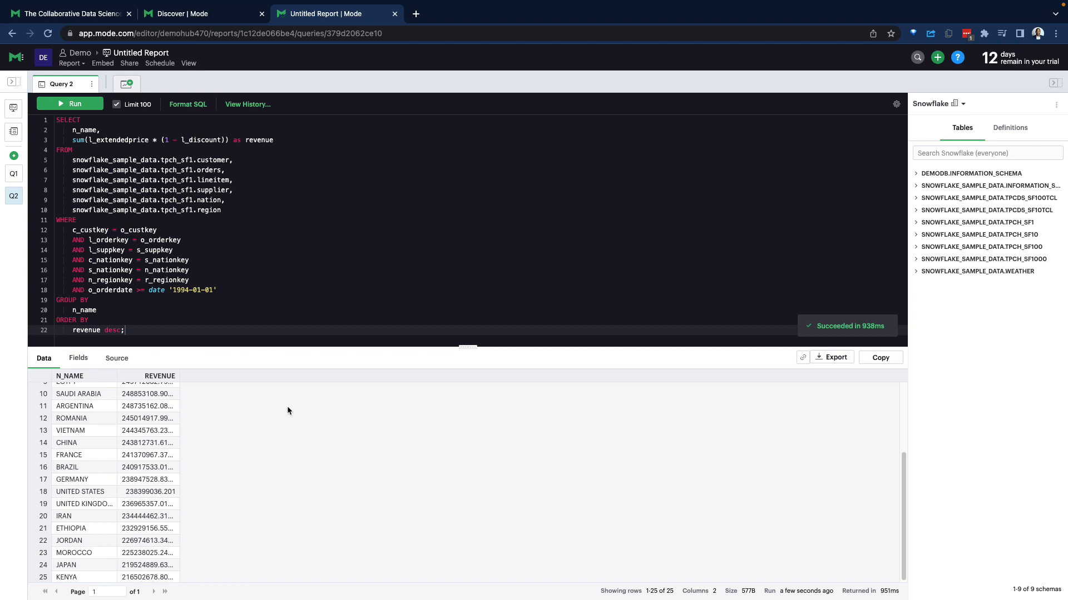
Review the field definitions and the rendered source SQL of Query 2's results.
{"action": "left_click", "coordinate": [78, 359]}
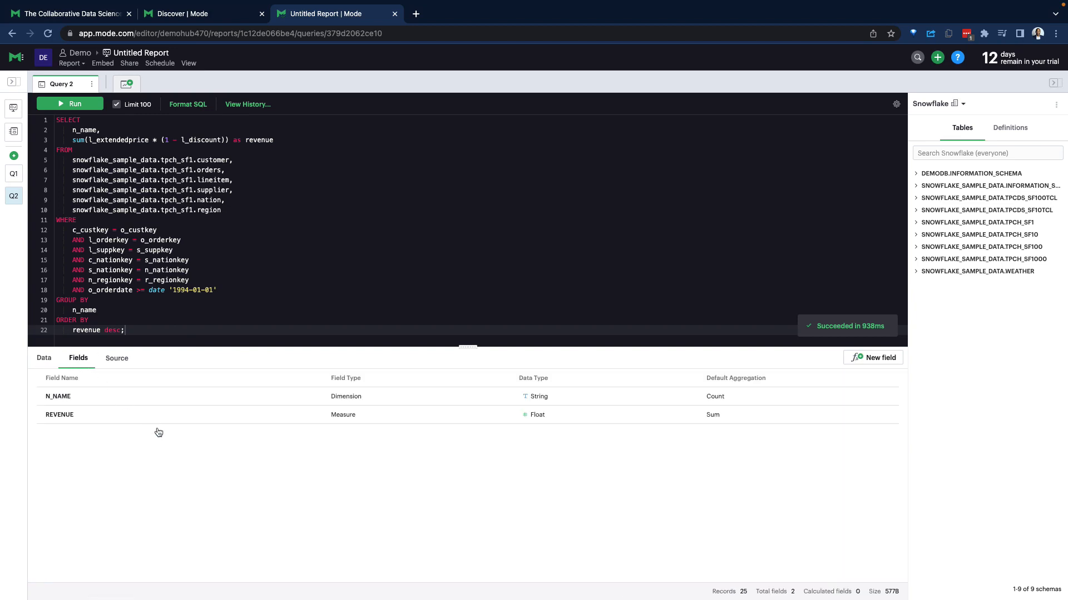
{"action": "left_click", "coordinate": [116, 359]}
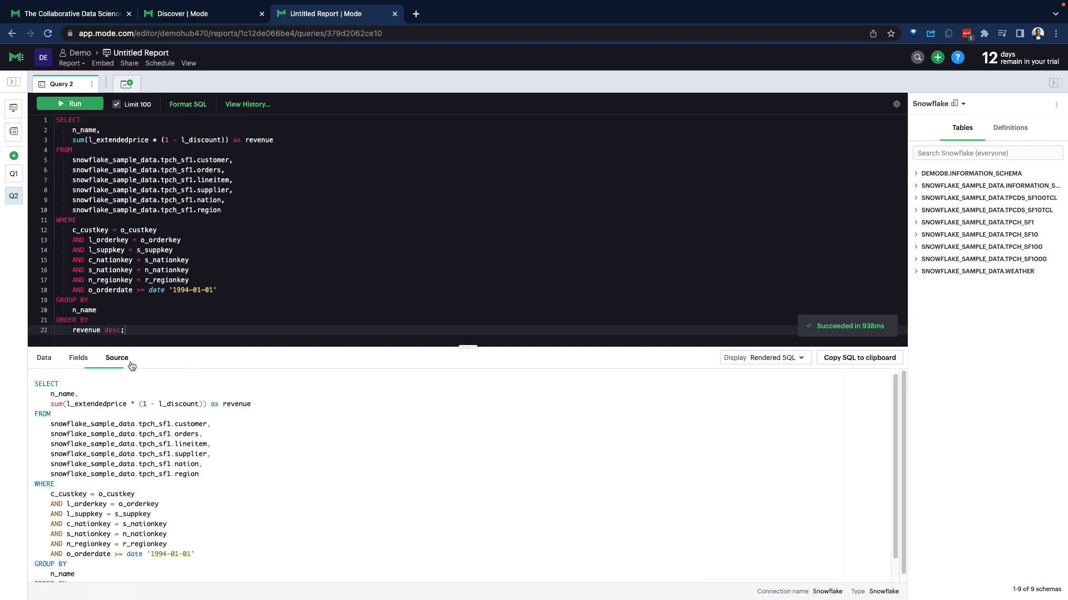
{"action": "scroll", "coordinate": [209, 467], "scroll_direction": "down", "scroll_amount": 1}
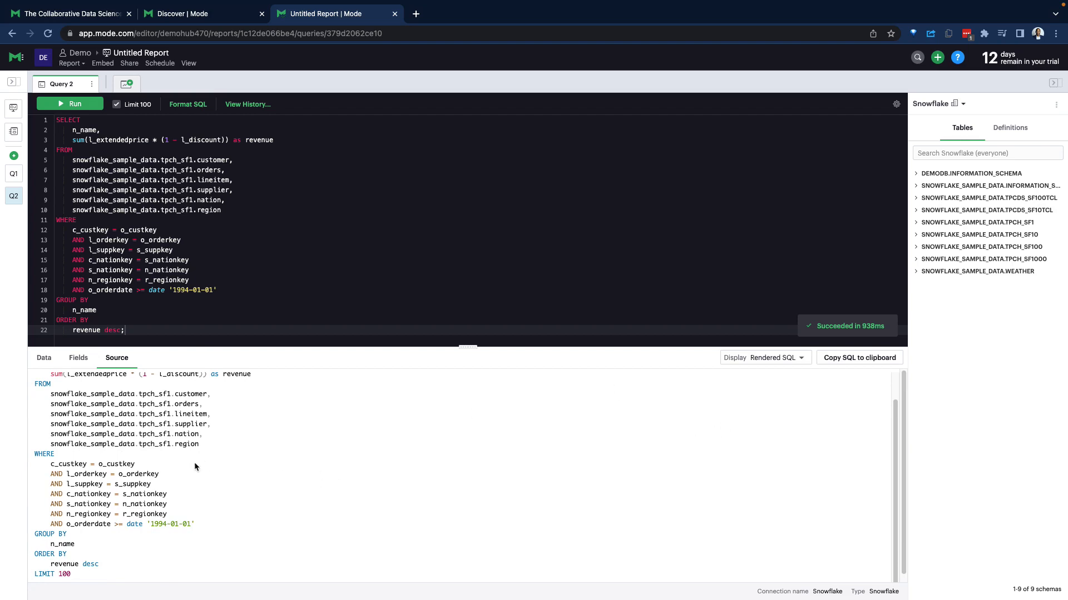
{"action": "scroll", "coordinate": [196, 465], "scroll_direction": "up", "scroll_amount": 1}
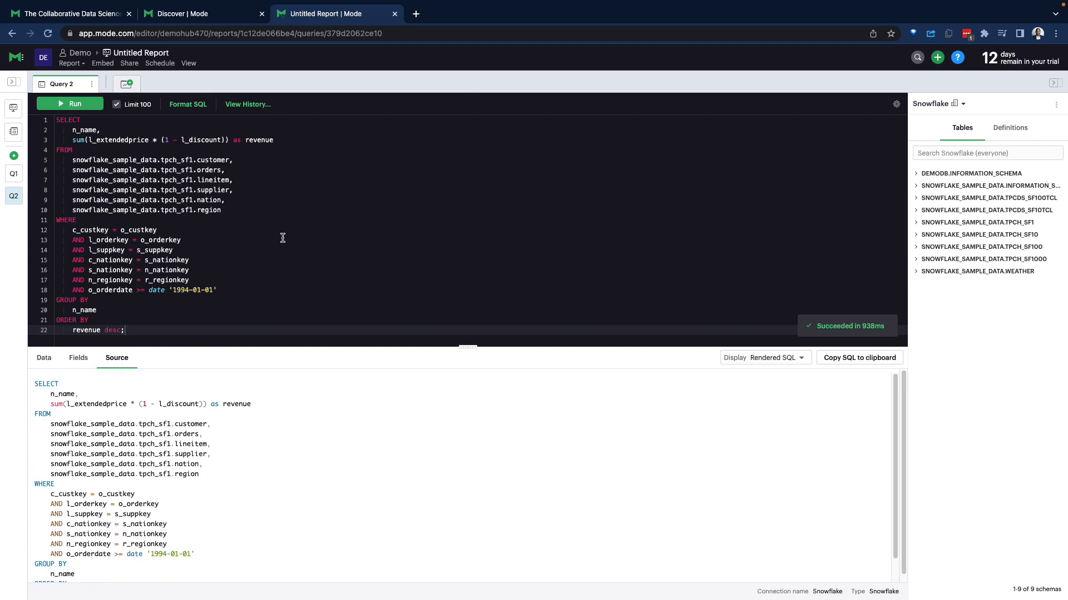
Open the report's notebook and fill its empty code cell with the revenue per n_name SQL from Query 2.
{"action": "left_click", "coordinate": [14, 135]}
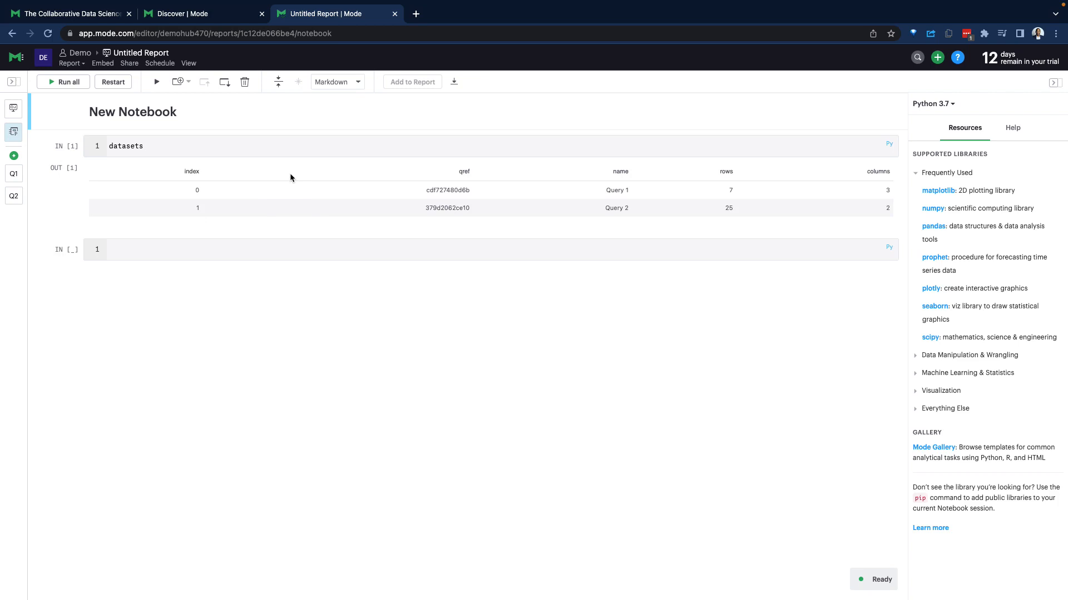
{"action": "left_click", "coordinate": [130, 247]}
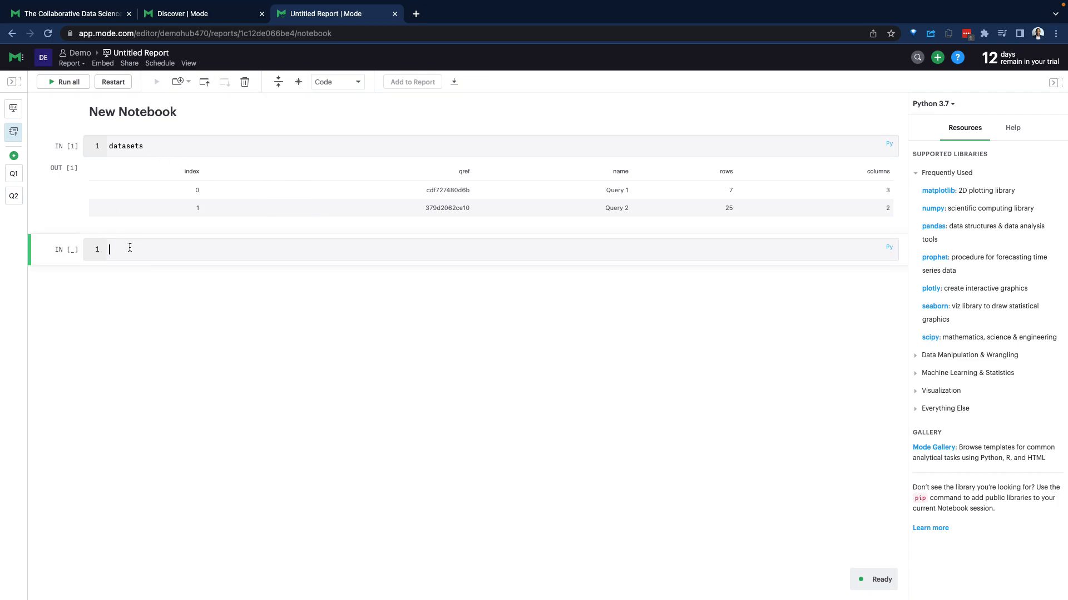
{"action": "type", "text": "SELECT     n_name,     sum(l_extendedprice * (1 - l_discount)) as revenue FROM     snowflake_sample_data.tpch_sf1.customer,     snowflake_sample_data.tpch_sf1.orders,     snowflake_sample_data.tpch_sf1.lineitem,     snowflake_sample_data.tpch_sf1.supplier,     snowflake_sample_data.tpch_sf1.nation,     snowflake_sample_data.tpch_sf1.region WHERE     c_custkey = o_custkey     AND l_orderkey = o_orderkey     AND l_suppkey = s_suppkey     AND c_nationkey = s_nationkey     AND s_nationkey = n_nationkey     AND n_regionkey = r_regionkey     AND o_orderdate >= date '1994-01-01' GROUP BY     n_name ORDER BY     revenue desc;"}
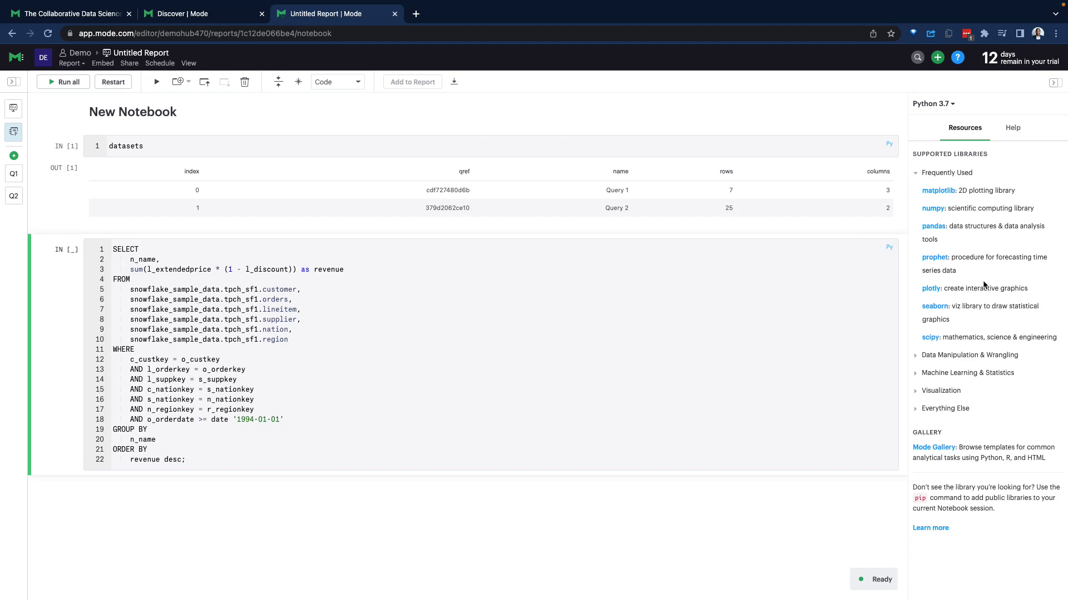
Look through the notebook's supported libraries, keyboard shortcut help and available language options.
{"action": "left_click_drag", "start_coordinate": [981, 513], "coordinate": [923, 500]}
{"action": "left_click", "coordinate": [933, 496]}
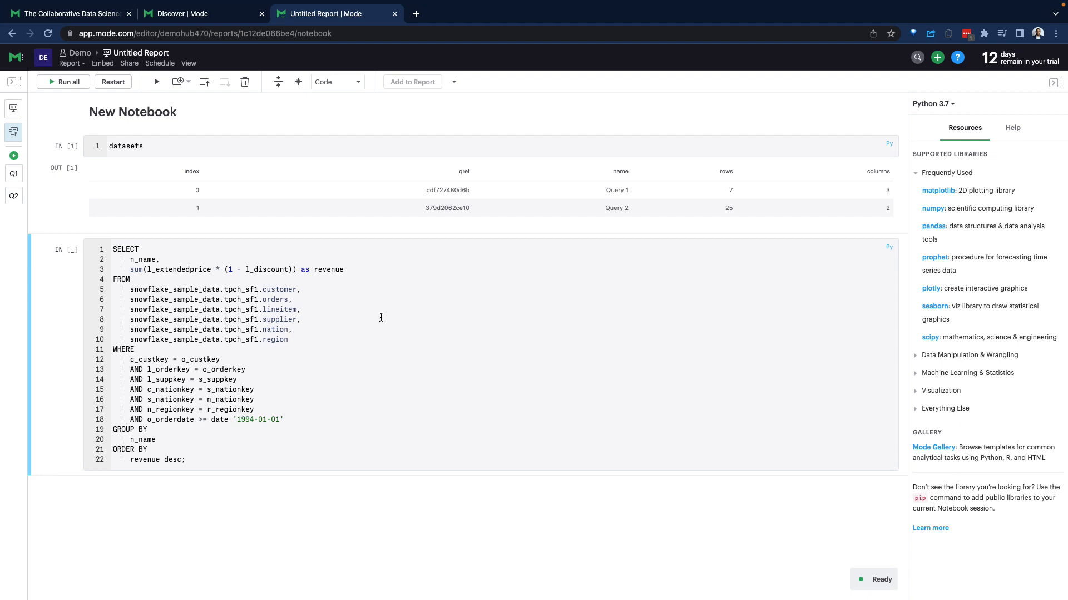
{"action": "left_click", "coordinate": [1009, 134]}
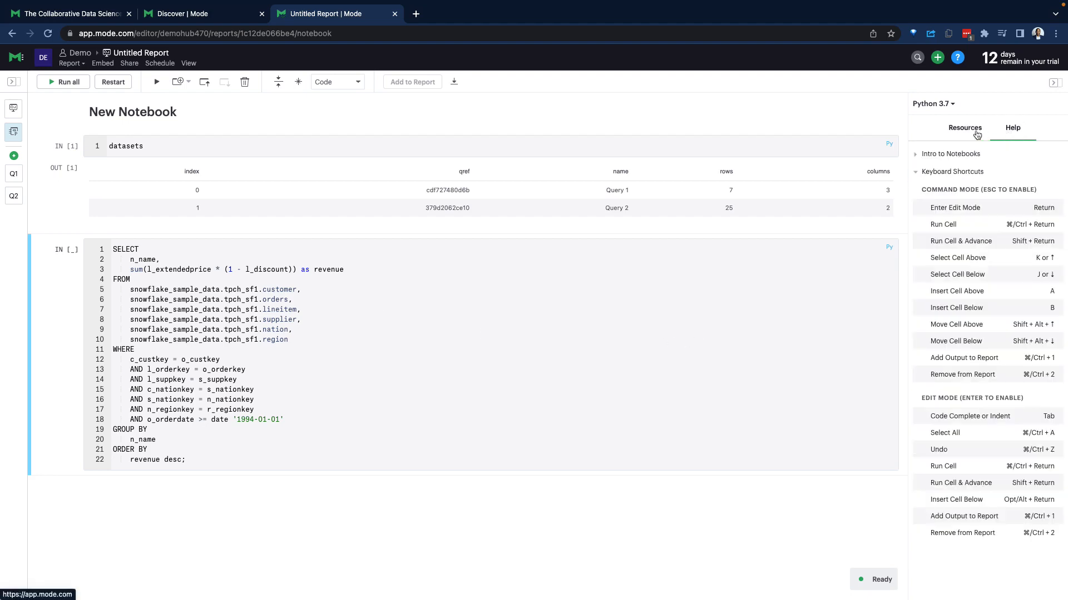
{"action": "left_click", "coordinate": [943, 105]}
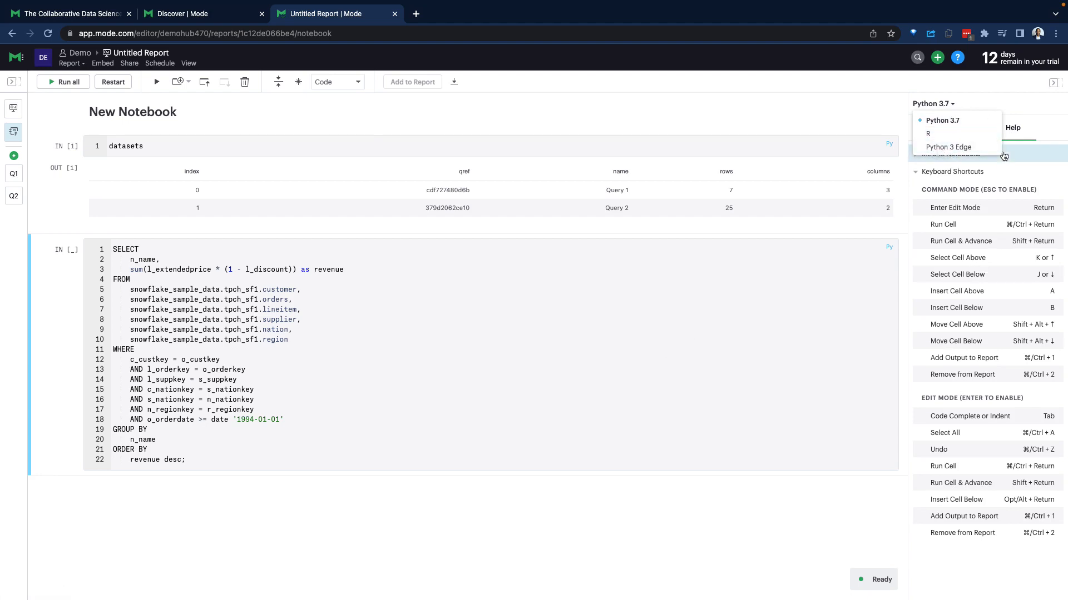
{"action": "left_click", "coordinate": [1012, 103]}
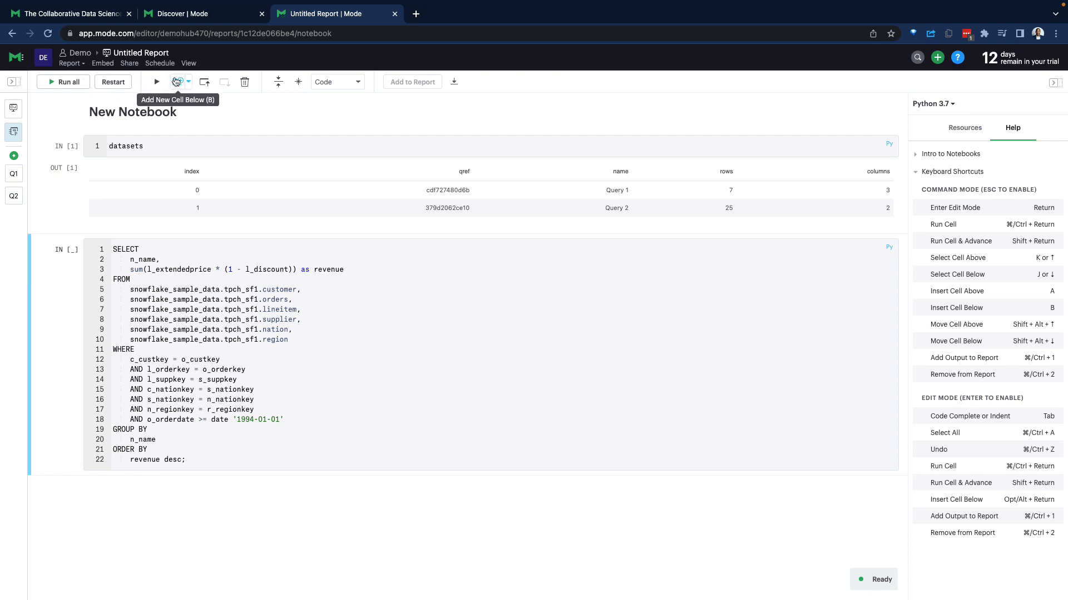
Add a new notebook cell, move it above the SQL cell and change its type to Markdown.
{"action": "left_click", "coordinate": [176, 82]}
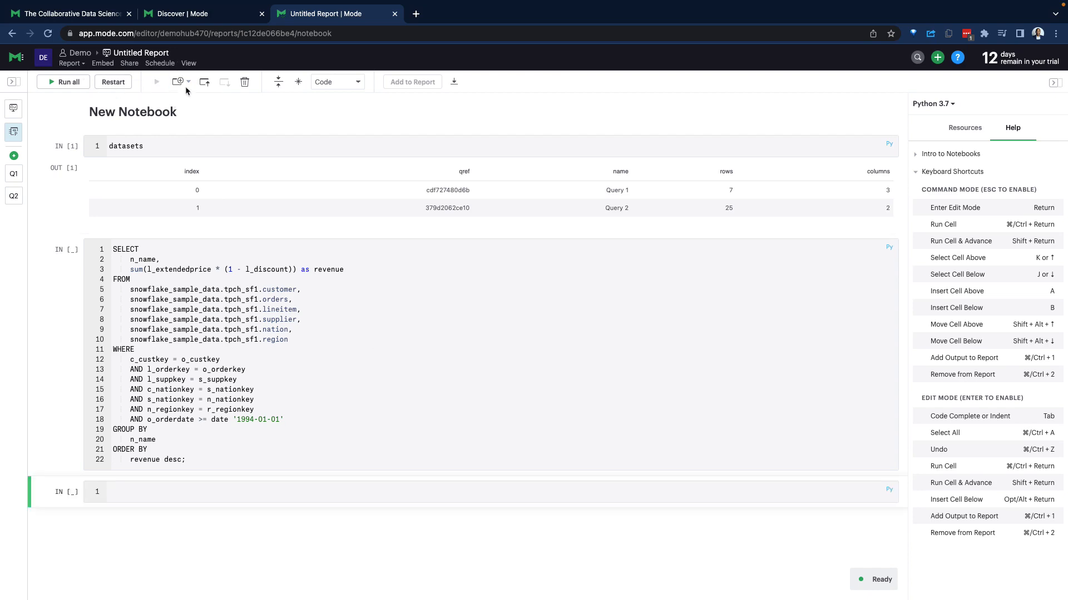
{"action": "left_click", "coordinate": [205, 85]}
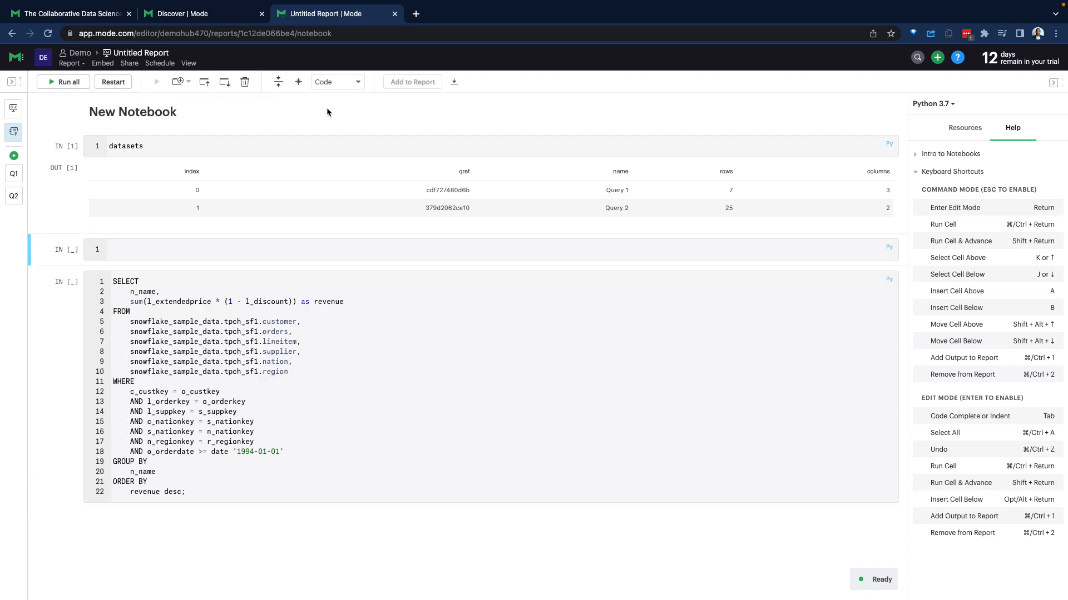
{"action": "left_click", "coordinate": [351, 84]}
{"action": "left_click", "coordinate": [349, 94]}
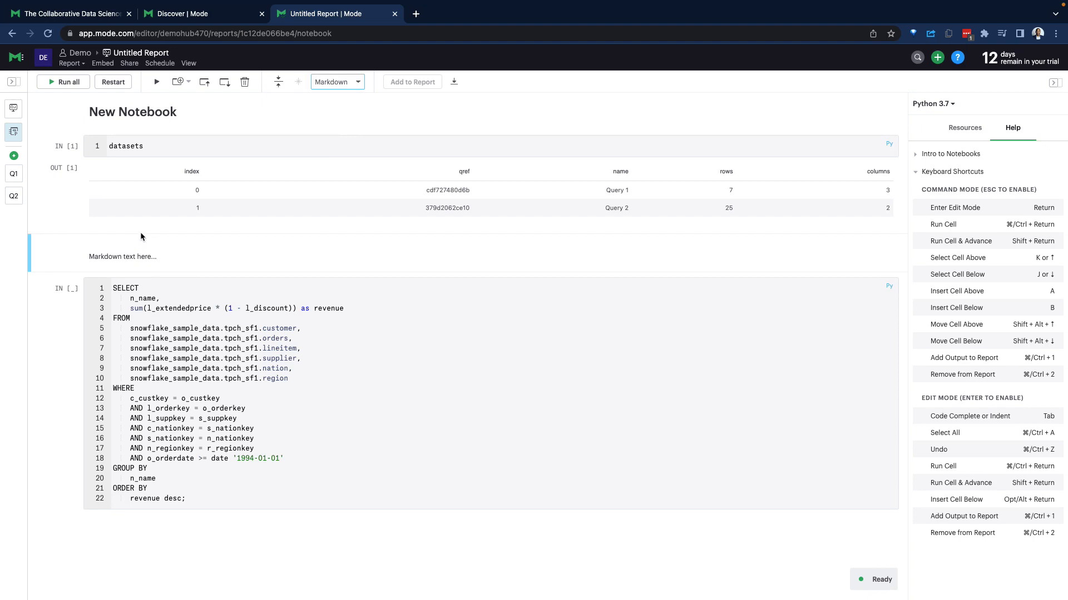
Return to Query 1 and create a Bar quick chart from its results.
{"action": "left_click", "coordinate": [13, 173]}
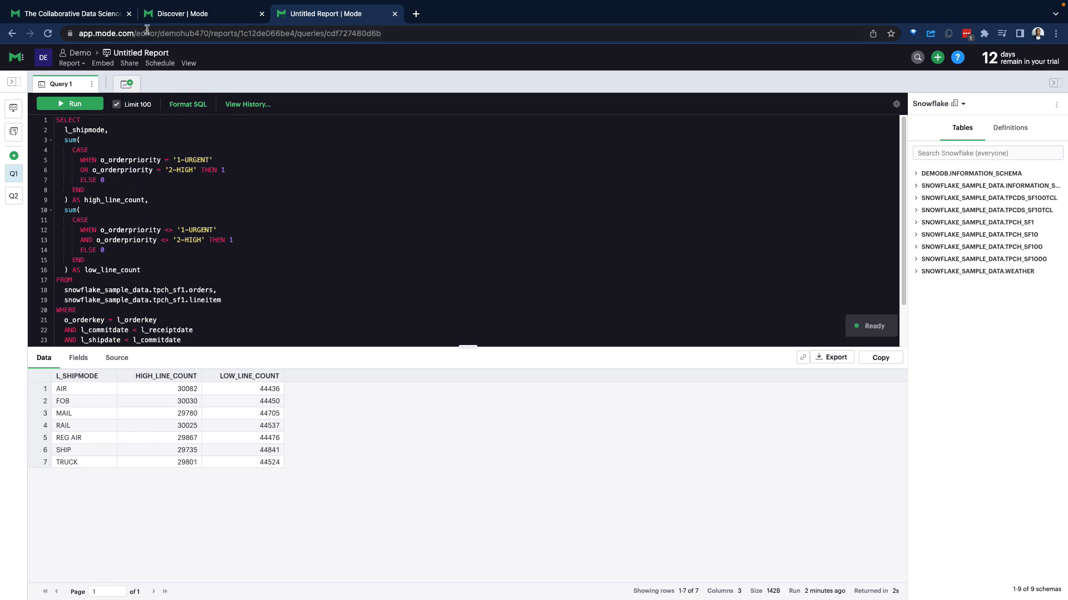
{"action": "double_click", "coordinate": [147, 55]}
{"action": "left_click", "coordinate": [136, 56]}
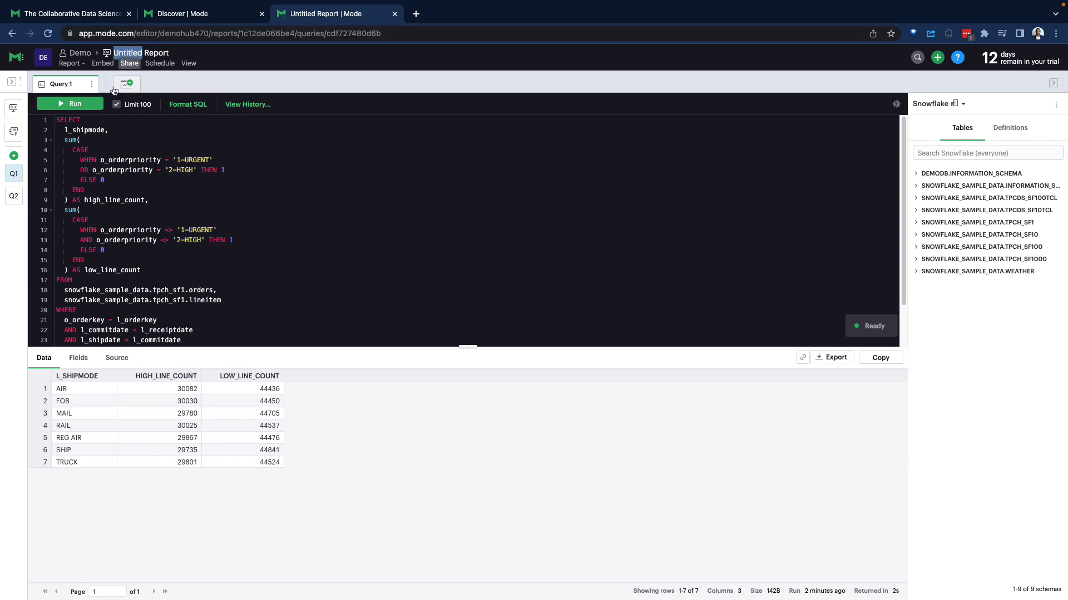
{"action": "left_click", "coordinate": [111, 180]}
{"action": "scroll", "coordinate": [174, 309], "scroll_direction": "down", "scroll_amount": 1}
{"action": "left_click", "coordinate": [122, 89]}
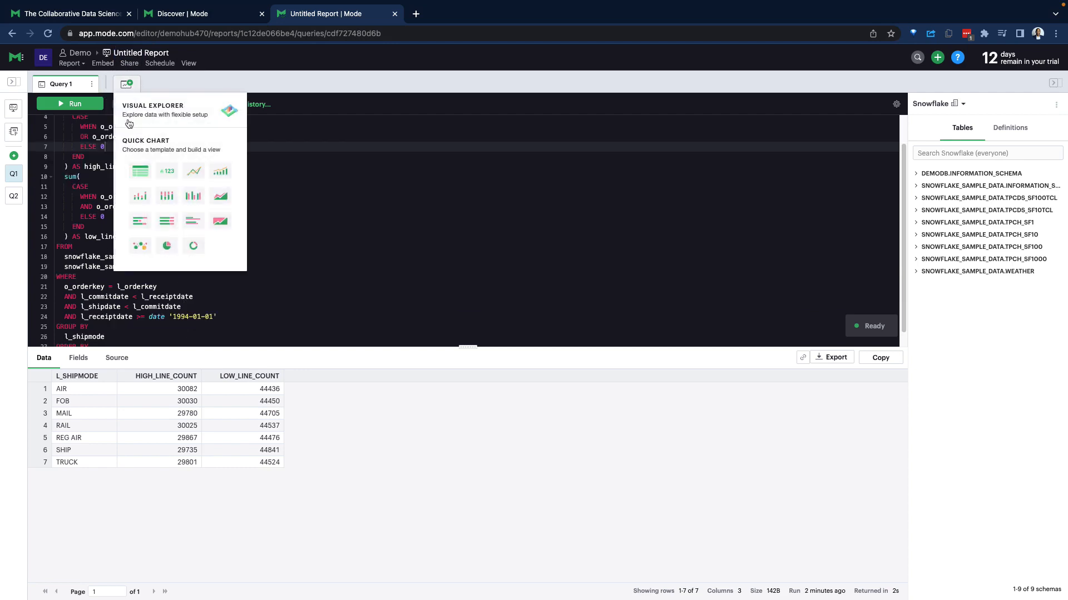
{"action": "left_click", "coordinate": [141, 200]}
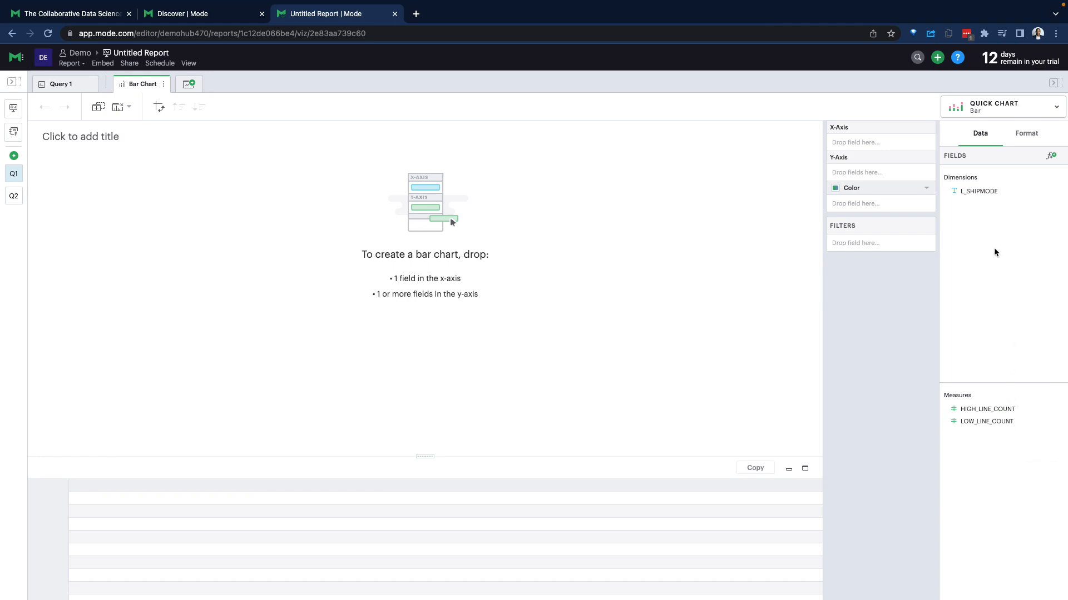
Plot L_SHIPMODE on the bar chart's x-axis with HIGH_LINE_COUNT and LOW_LINE_COUNT on the y-axis, and open the Color settings.
{"action": "left_click", "coordinate": [982, 195]}
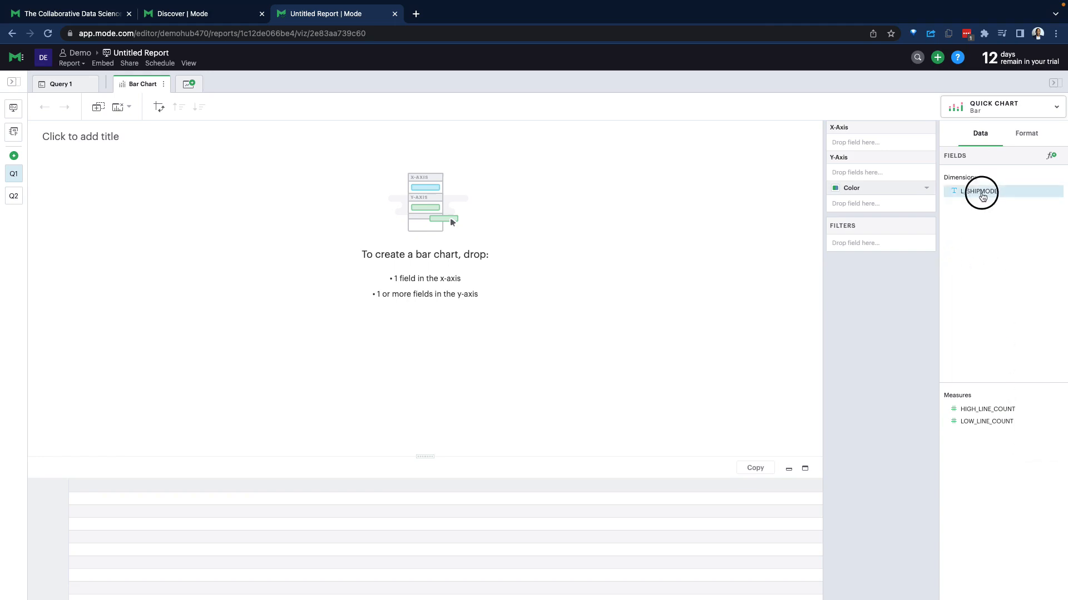
{"action": "left_click_drag", "start_coordinate": [982, 196], "coordinate": [887, 146]}
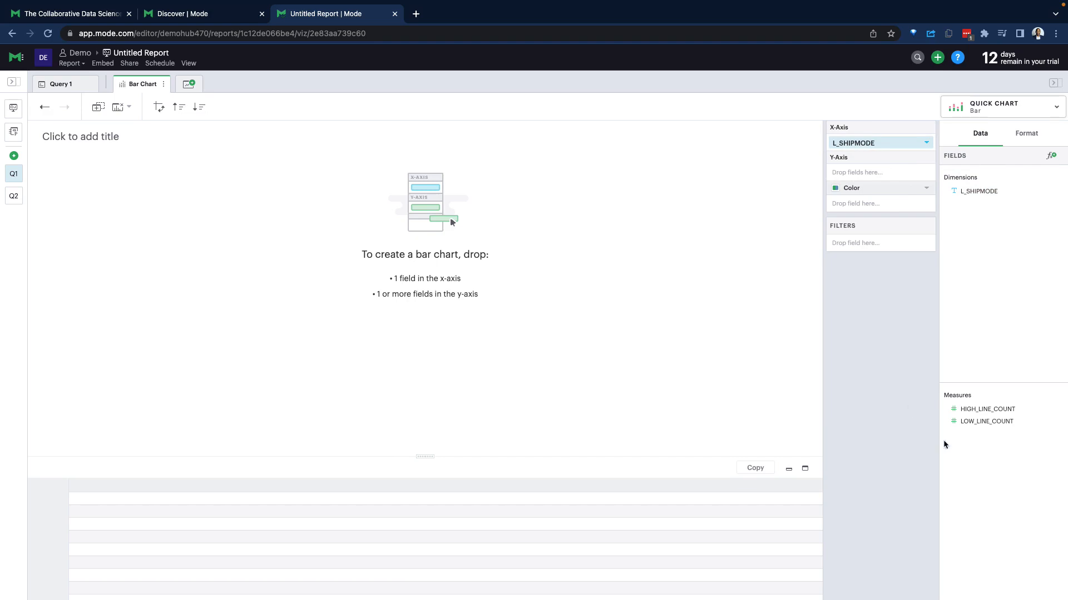
{"action": "left_click", "coordinate": [994, 412]}
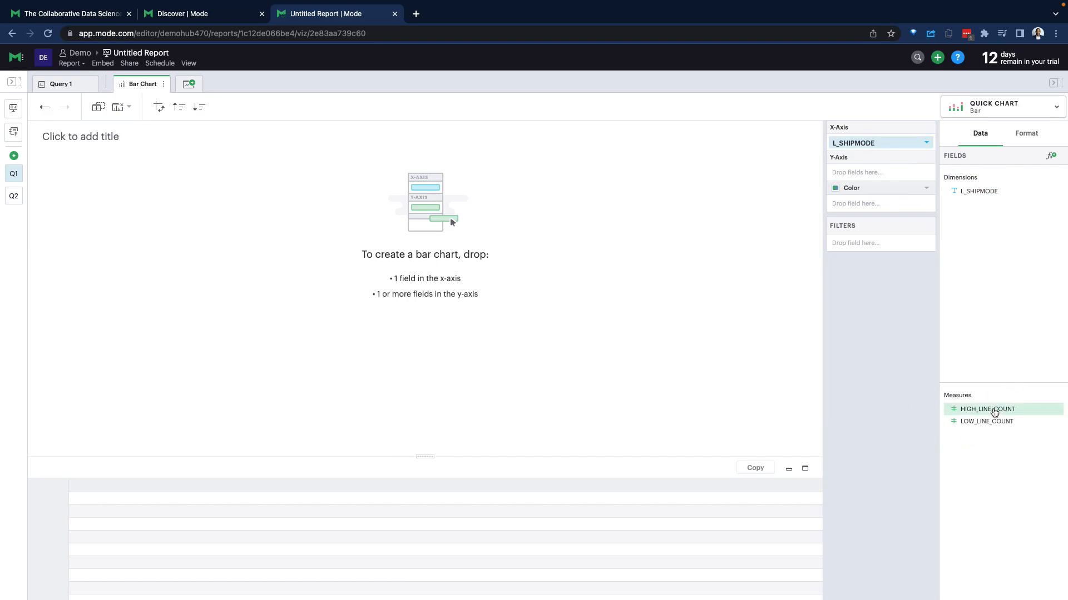
{"action": "left_click_drag", "start_coordinate": [994, 411], "coordinate": [869, 176]}
{"action": "left_click", "coordinate": [984, 423]}
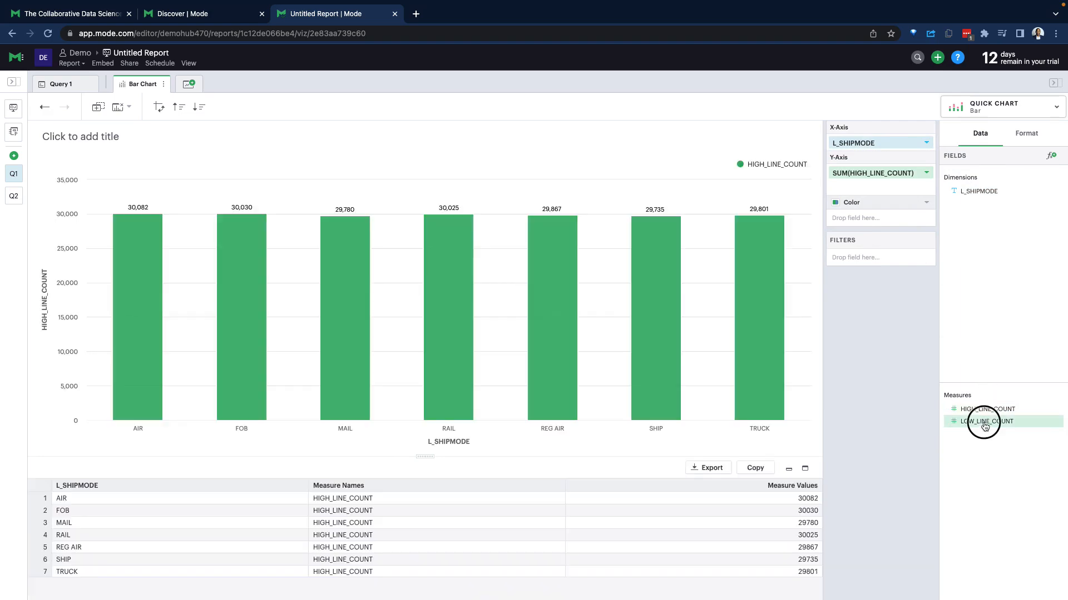
{"action": "left_click_drag", "start_coordinate": [984, 425], "coordinate": [887, 188]}
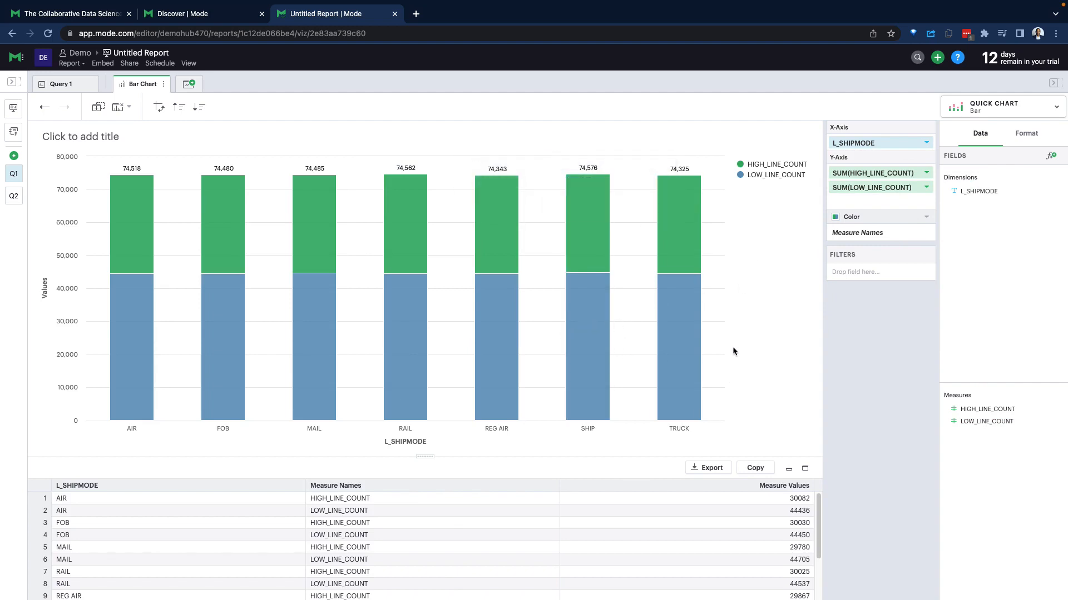
{"action": "left_click", "coordinate": [861, 218]}
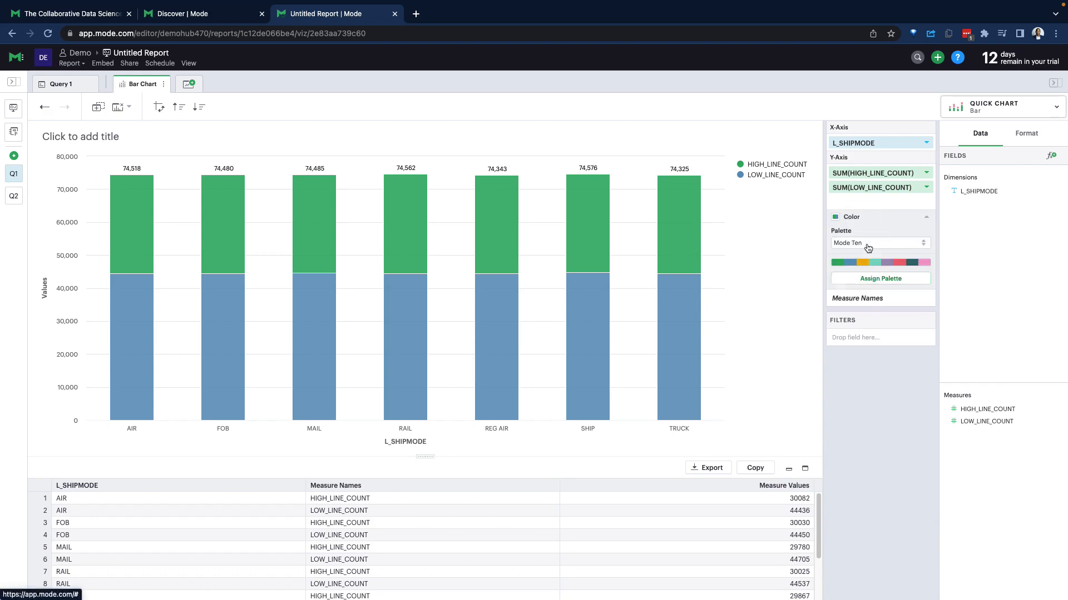
Try the Gemstone palette on the bar chart and settle on assigning the Candy palette.
{"action": "left_click", "coordinate": [869, 243]}
{"action": "left_click", "coordinate": [870, 293]}
{"action": "left_click", "coordinate": [872, 286]}
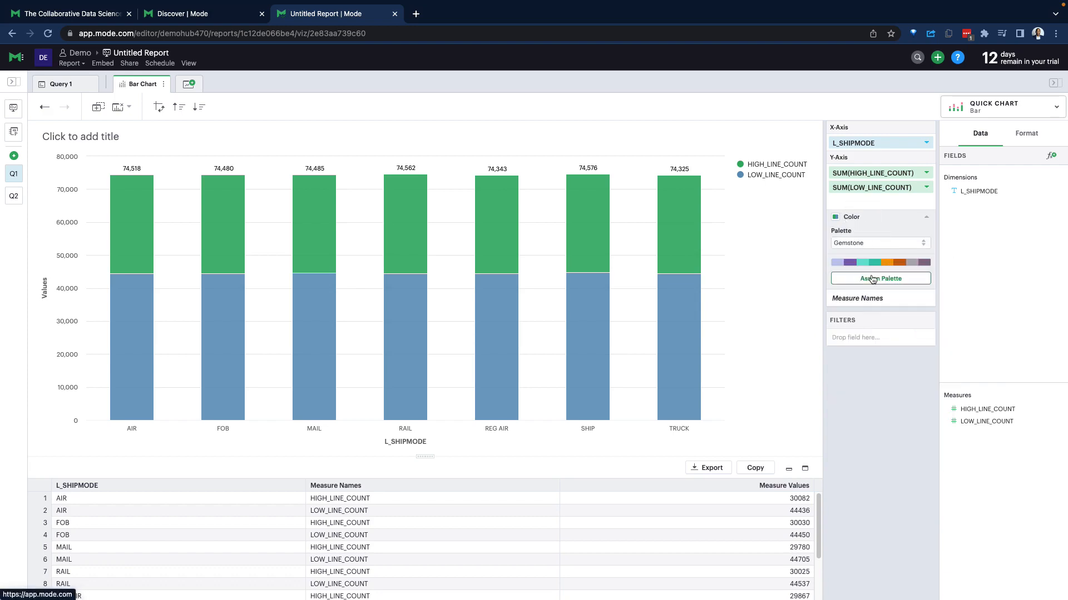
{"action": "left_click", "coordinate": [875, 244]}
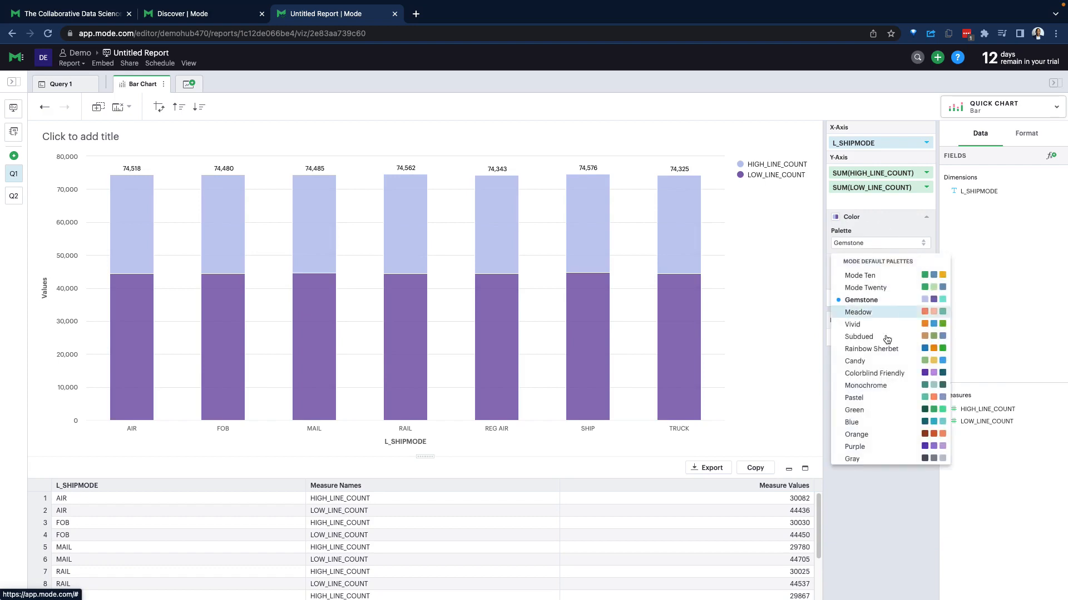
{"action": "left_click", "coordinate": [934, 360]}
{"action": "left_click", "coordinate": [886, 278]}
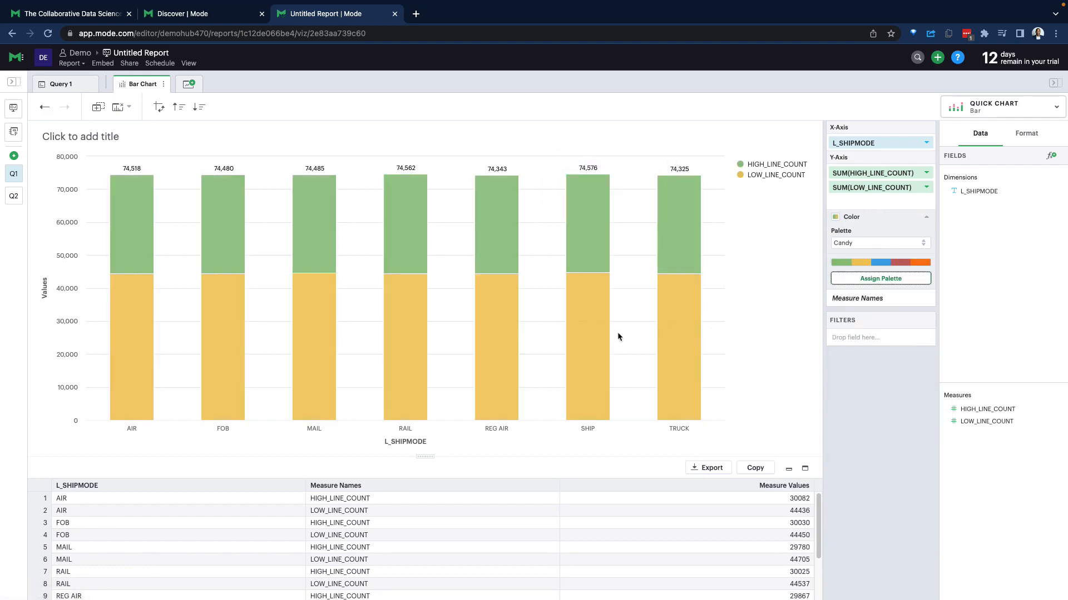
Title the bar chart "Demohub Dashboard".
{"action": "left_click", "coordinate": [108, 136]}
{"action": "type", "text": "De"}
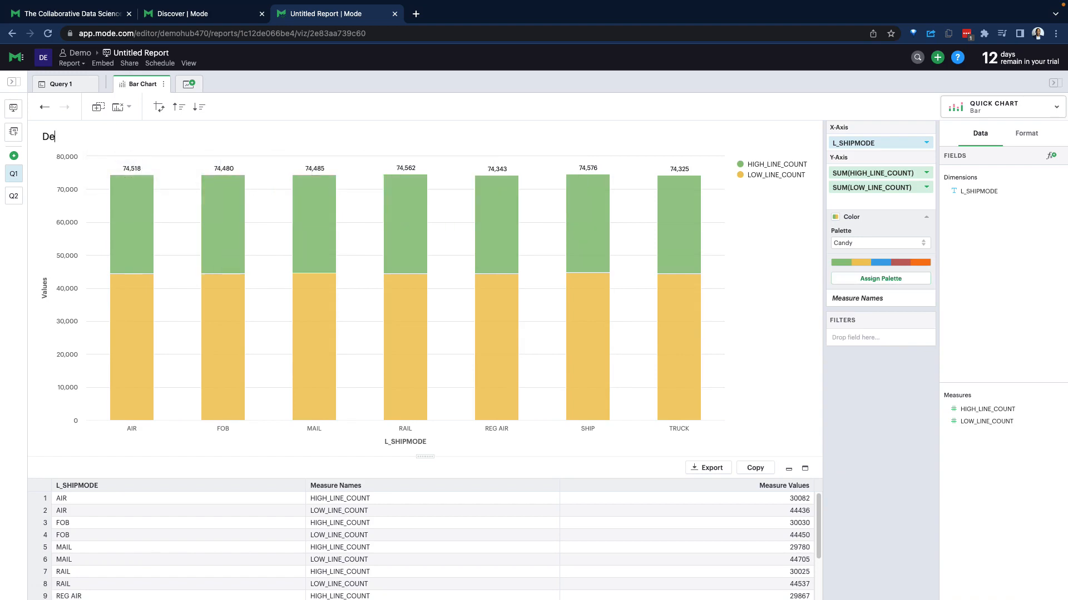
{"action": "type", "text": "mohub Dashboard"}
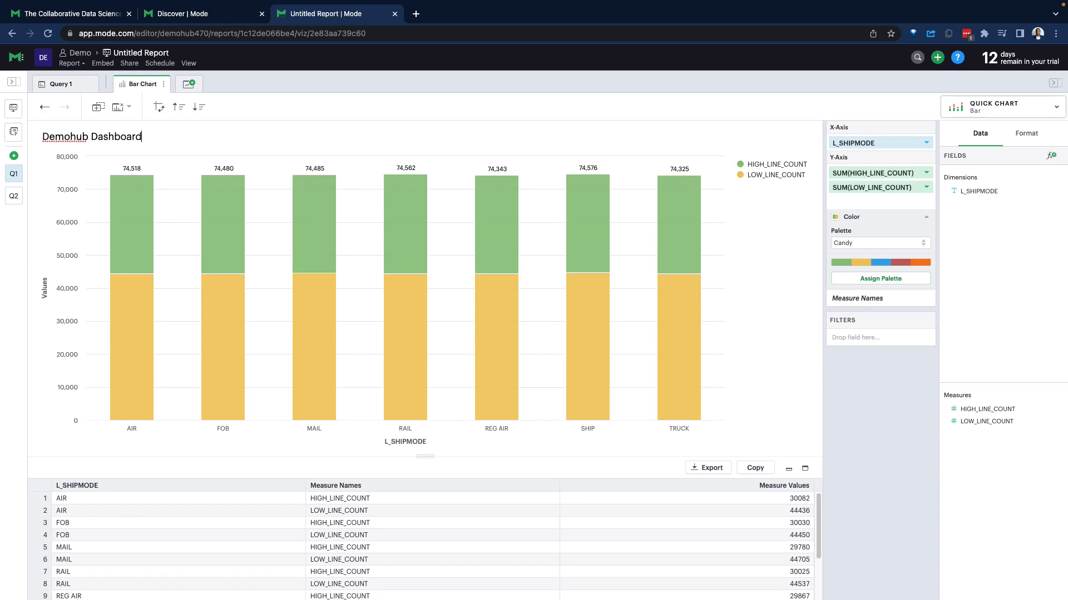
{"action": "key", "text": "Return"}
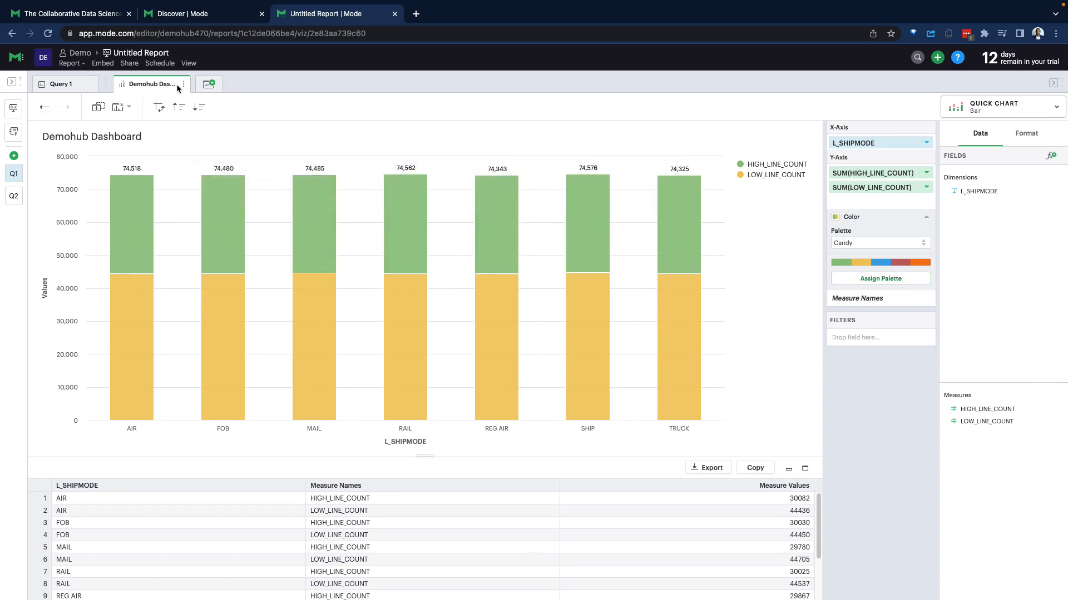
Look at the report's internal embed codes and its link-sharing options, closing each dialog without copying anything.
{"action": "left_click", "coordinate": [106, 64]}
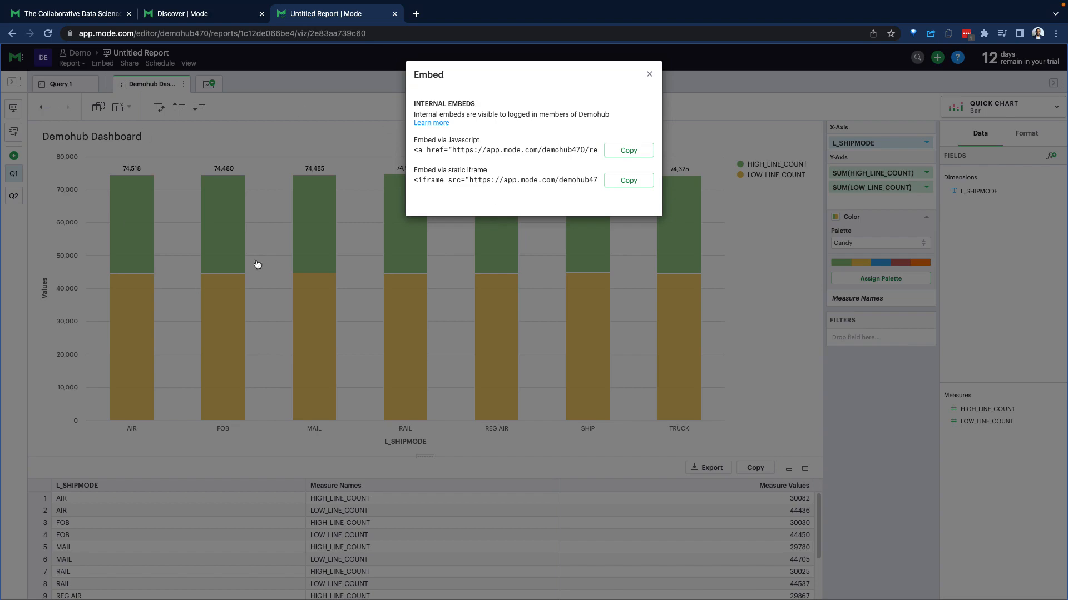
{"action": "left_click", "coordinate": [310, 130]}
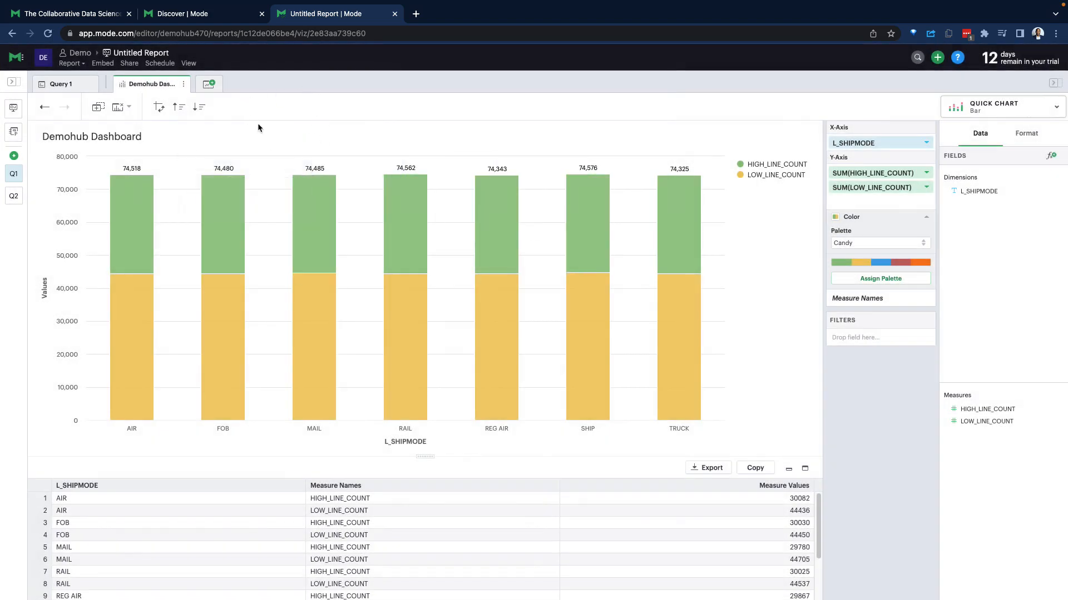
{"action": "left_click", "coordinate": [129, 63]}
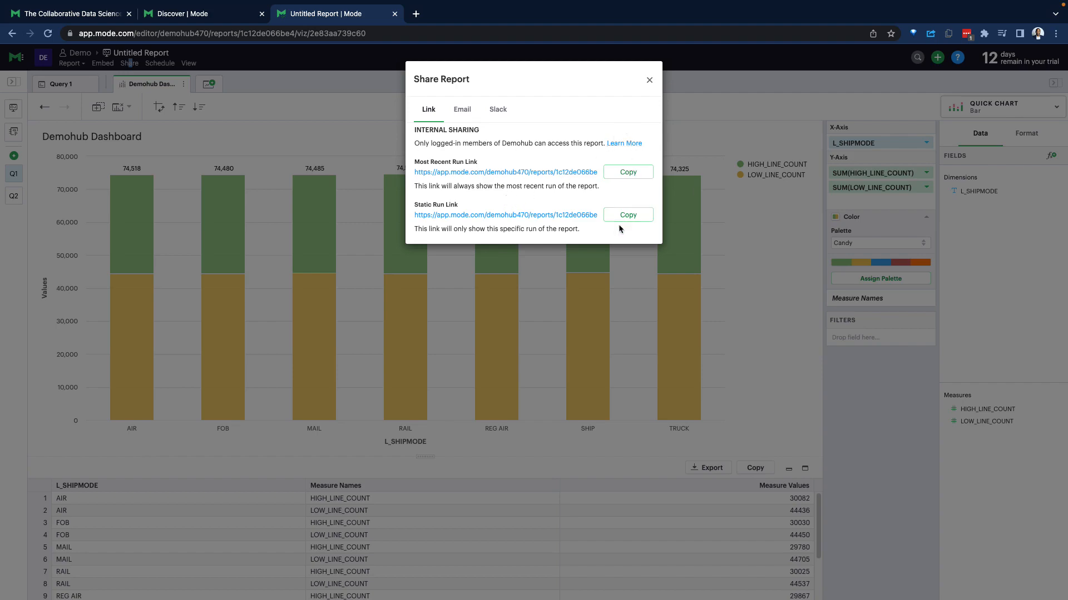
{"action": "left_click", "coordinate": [648, 81]}
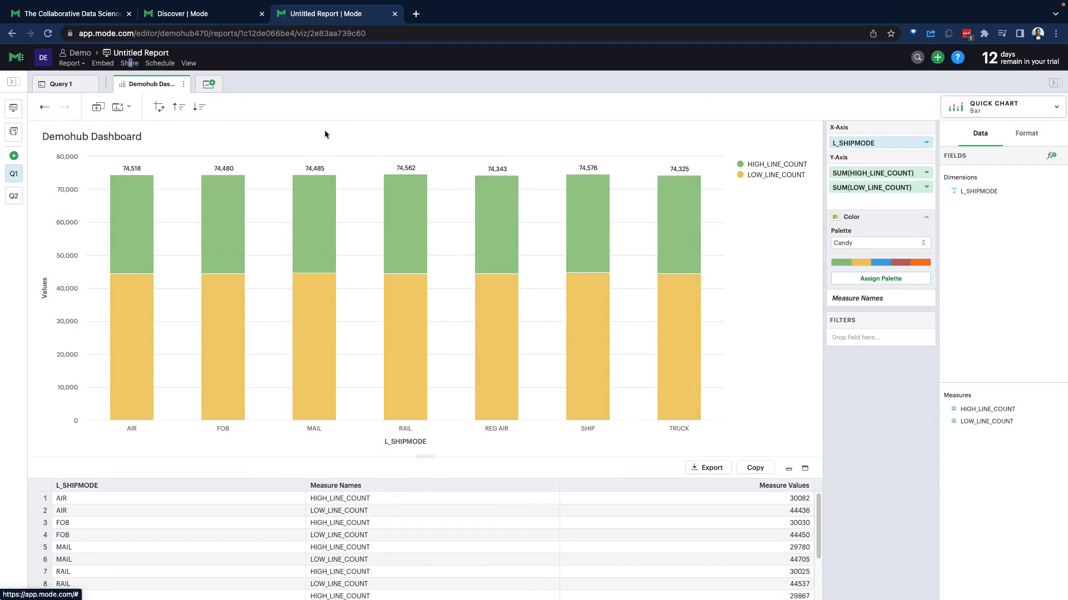
{"action": "left_click", "coordinate": [317, 120]}
{"action": "left_click", "coordinate": [130, 64]}
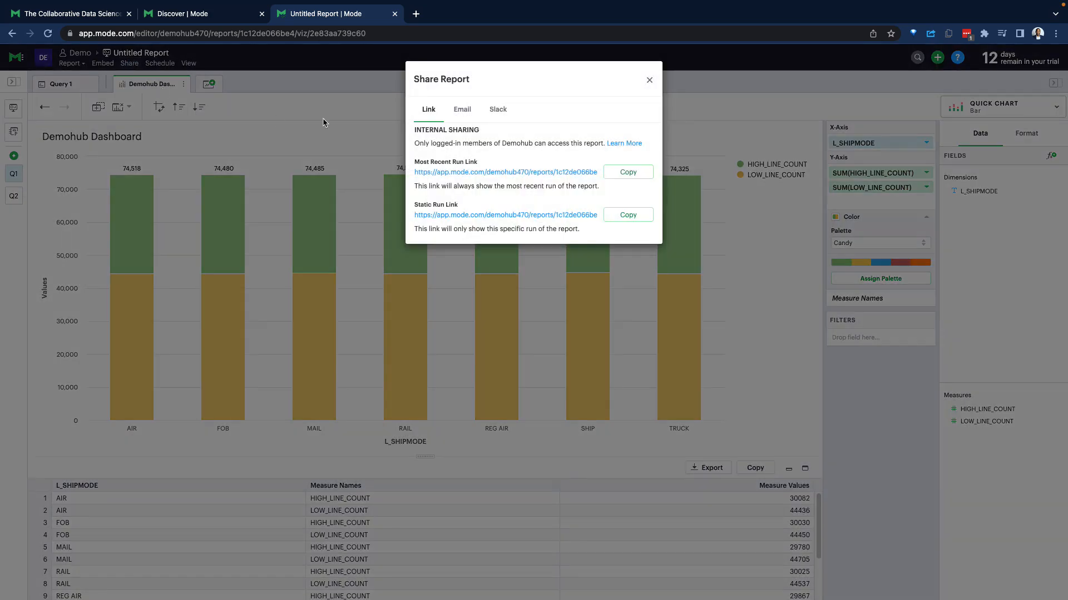
{"action": "left_click", "coordinate": [160, 64]}
Explore the new report schedule options, including the every-15-minutes frequency and start times, and leave without creating a schedule.
{"action": "left_click", "coordinate": [160, 65]}
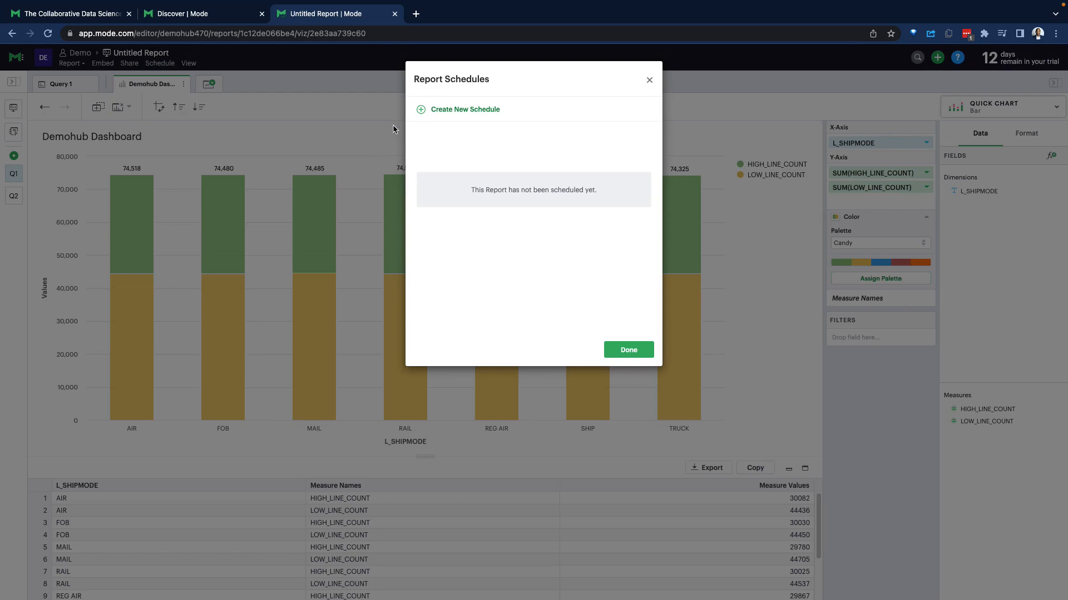
{"action": "left_click", "coordinate": [429, 108]}
{"action": "left_click", "coordinate": [490, 137]}
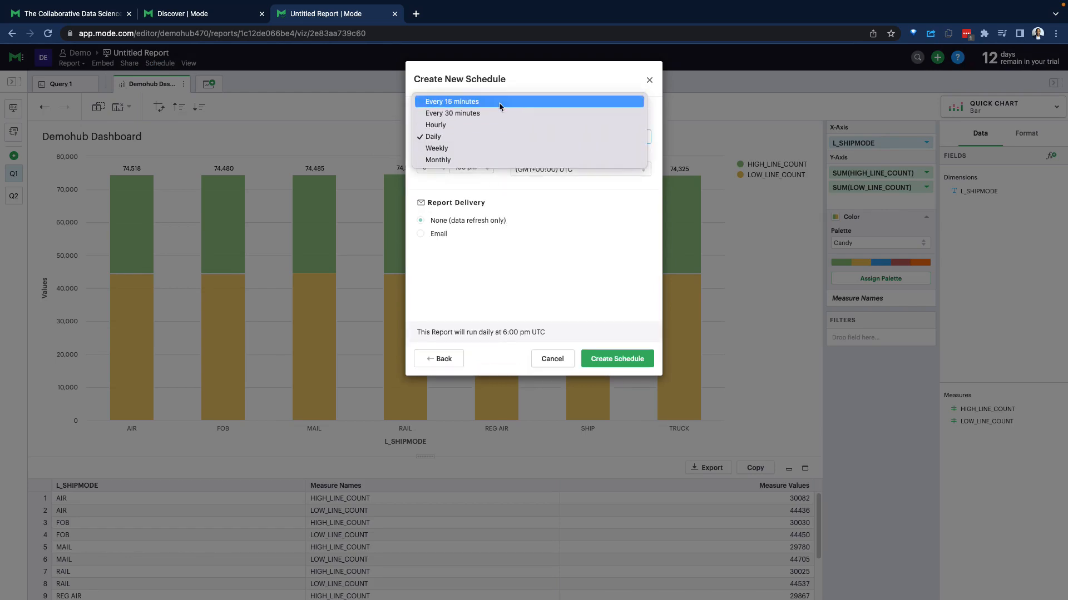
{"action": "left_click", "coordinate": [498, 104]}
{"action": "left_click", "coordinate": [476, 170]}
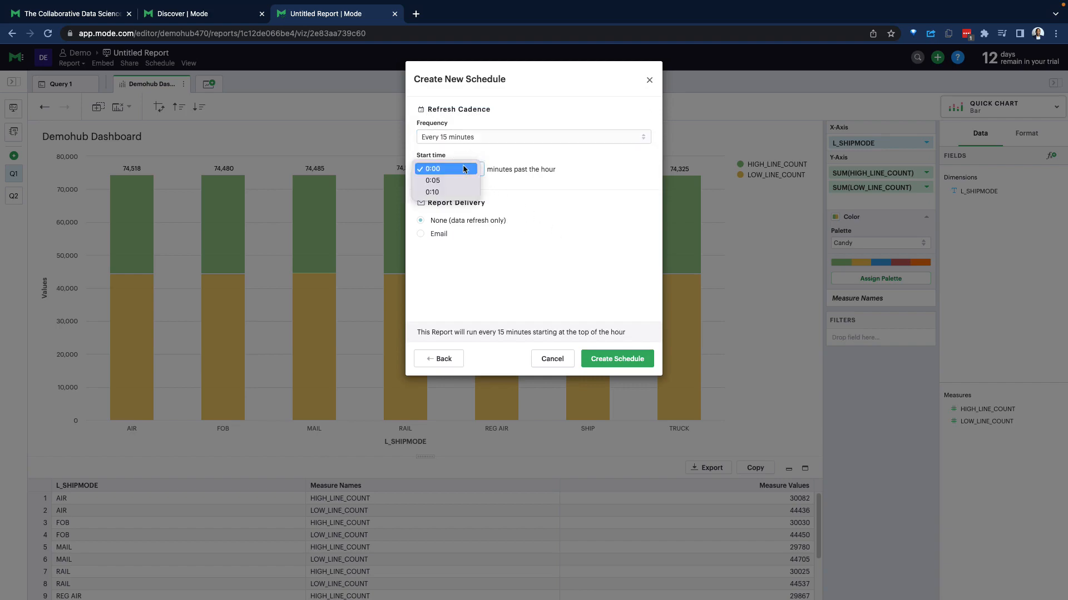
{"action": "left_click", "coordinate": [545, 229]}
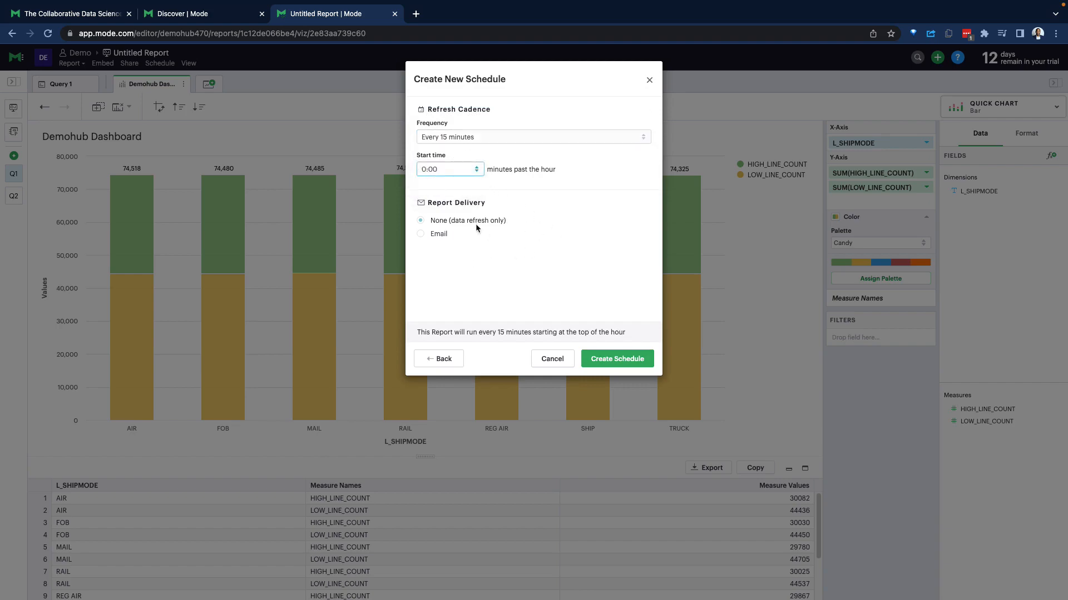
{"action": "left_click", "coordinate": [649, 80]}
{"action": "left_click", "coordinate": [165, 65]}
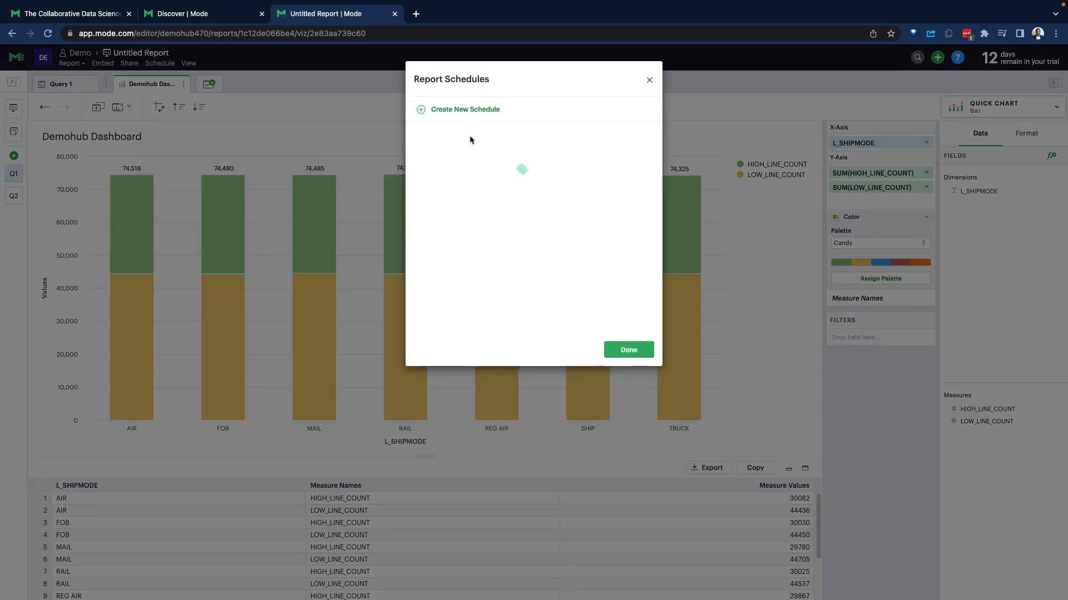
{"action": "left_click", "coordinate": [440, 110]}
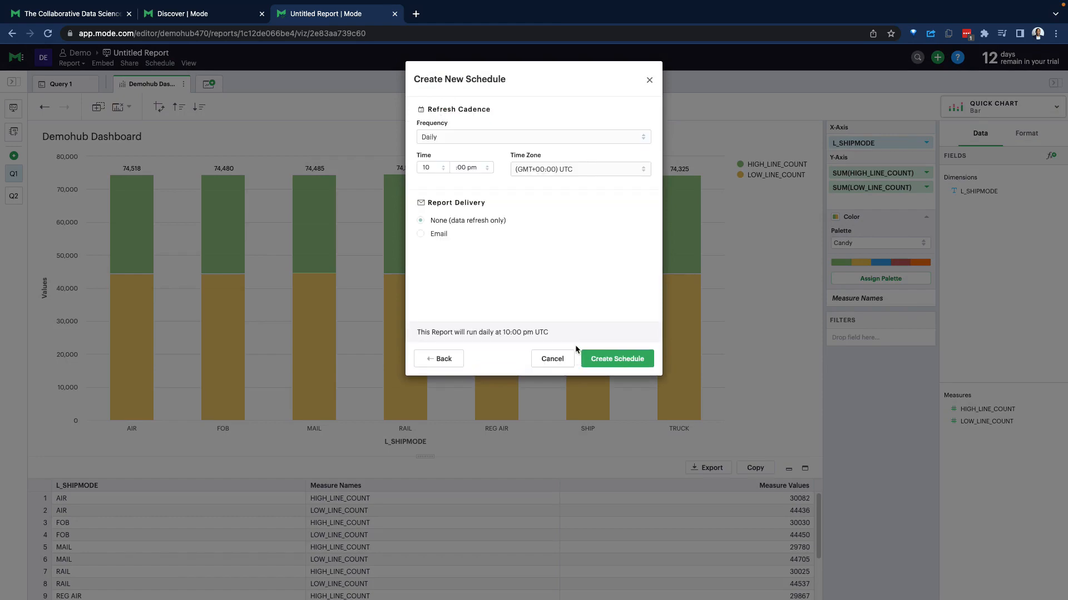
{"action": "left_click", "coordinate": [561, 359]}
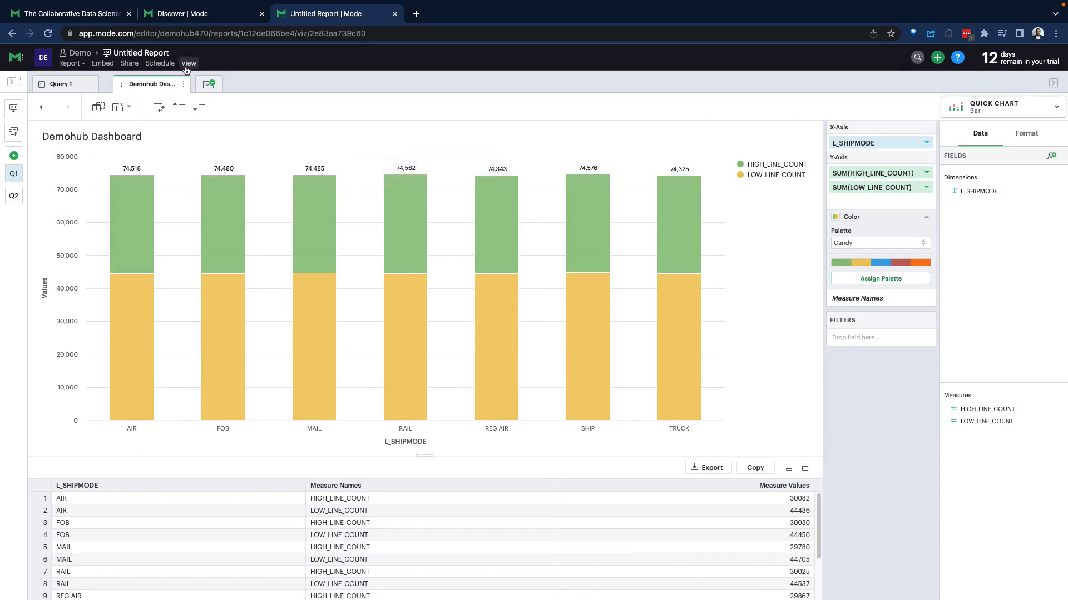
Open the report in its viewing mode and look it over.
{"action": "left_click", "coordinate": [188, 63]}
{"action": "mouse_move", "coordinate": [333, 212]}
{"action": "mouse_move", "coordinate": [637, 255]}
Return to the mode.com home page and review its database and feature overview, highlighting "Scheduled refreshes" under Automate.
{"action": "left_click", "coordinate": [205, 15]}
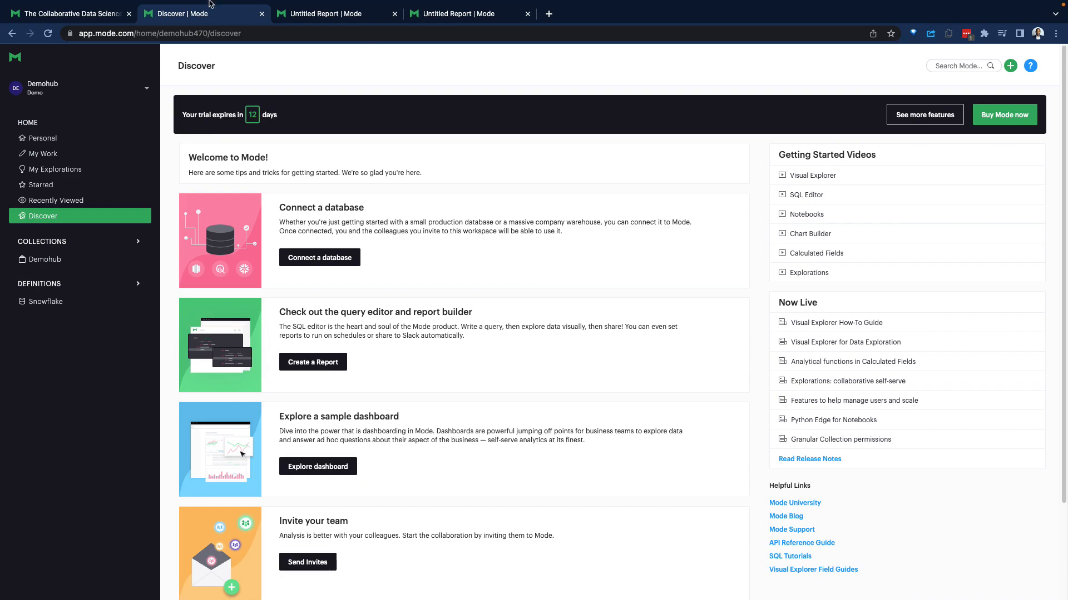
{"action": "left_click", "coordinate": [97, 14]}
{"action": "scroll", "coordinate": [570, 241], "scroll_direction": "down", "scroll_amount": 20}
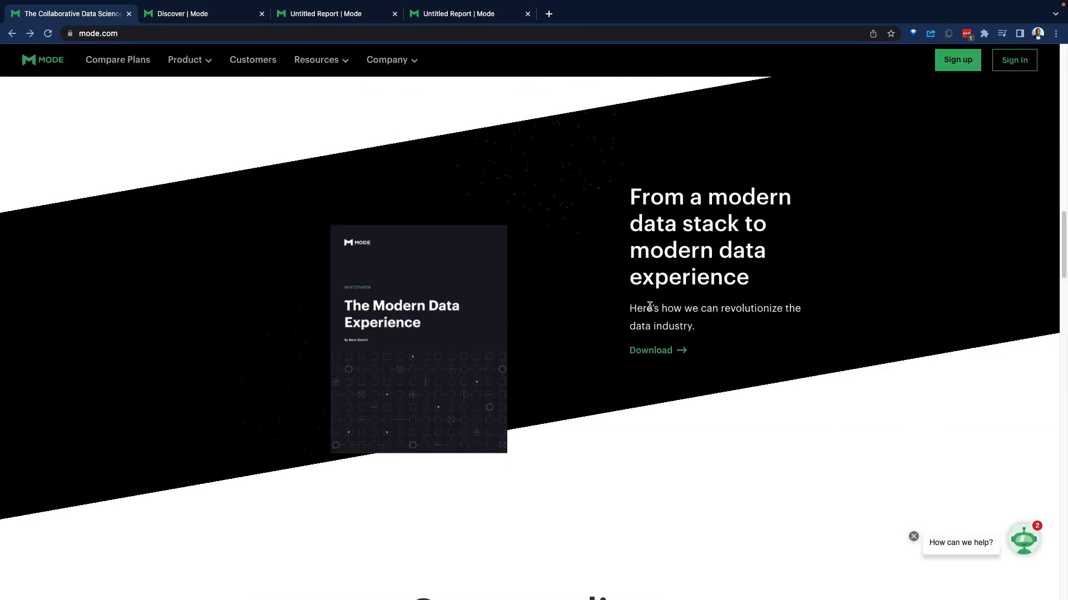
{"action": "scroll", "coordinate": [684, 332], "scroll_direction": "down", "scroll_amount": 10}
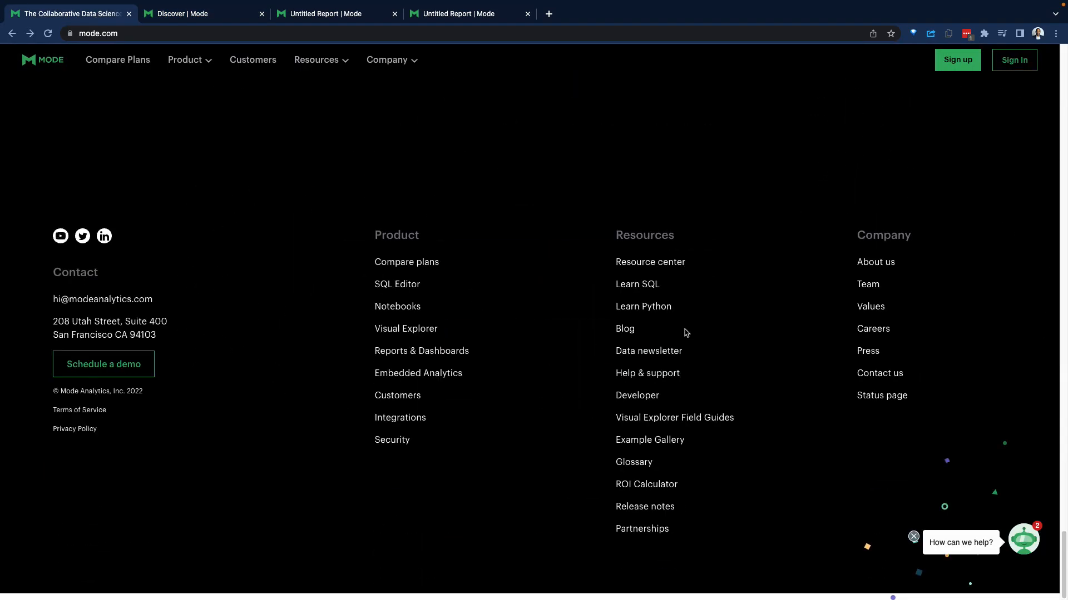
{"action": "scroll", "coordinate": [684, 333], "scroll_direction": "up", "scroll_amount": 20}
{"action": "scroll", "coordinate": [669, 313], "scroll_direction": "up", "scroll_amount": 15}
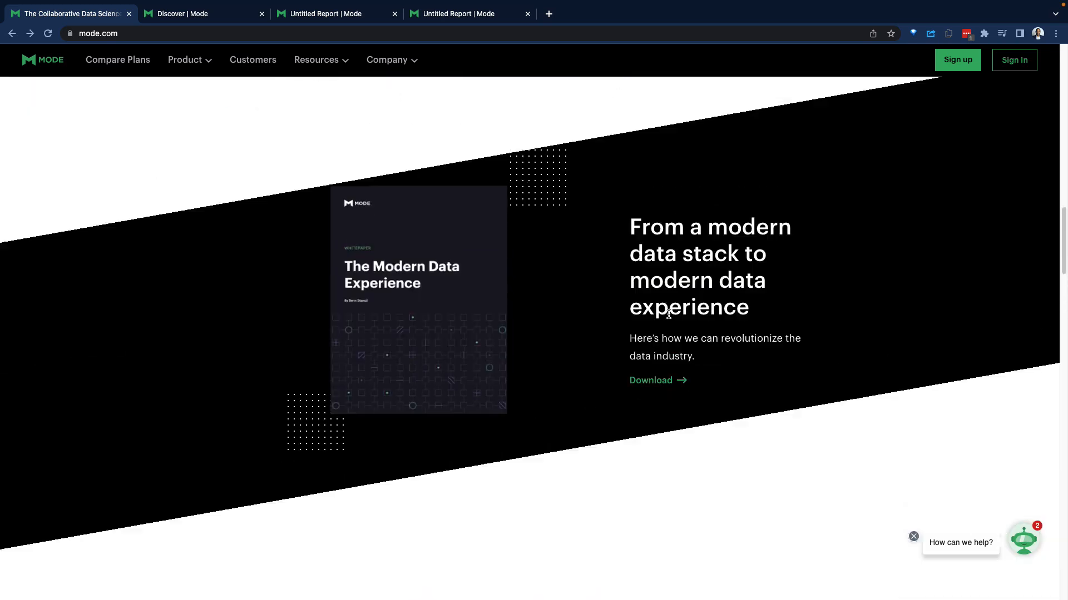
{"action": "scroll", "coordinate": [669, 318], "scroll_direction": "down", "scroll_amount": 10}
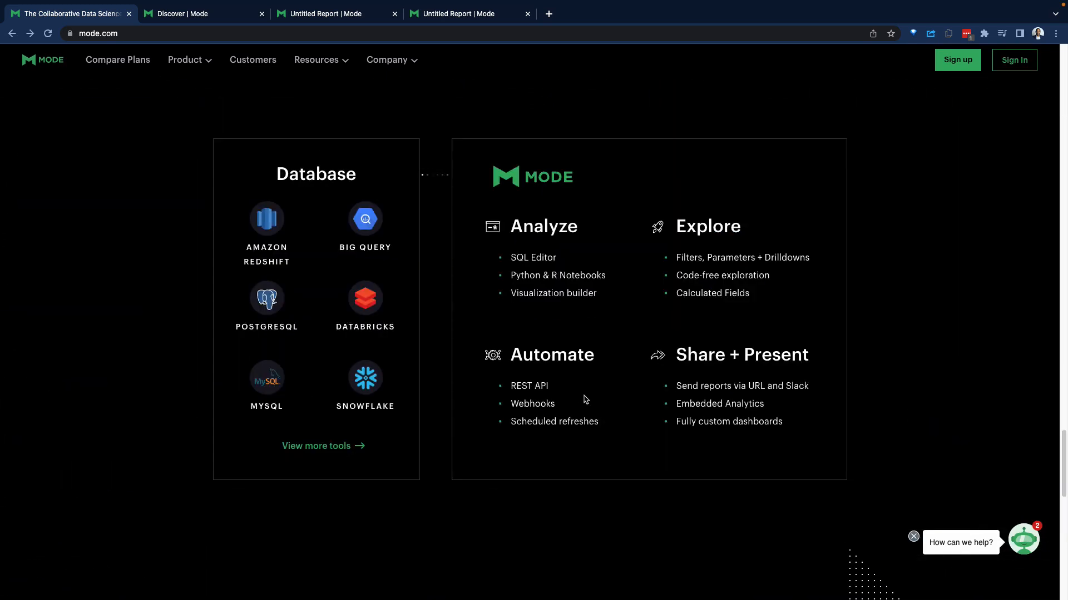
{"action": "left_click_drag", "start_coordinate": [607, 424], "coordinate": [515, 422]}
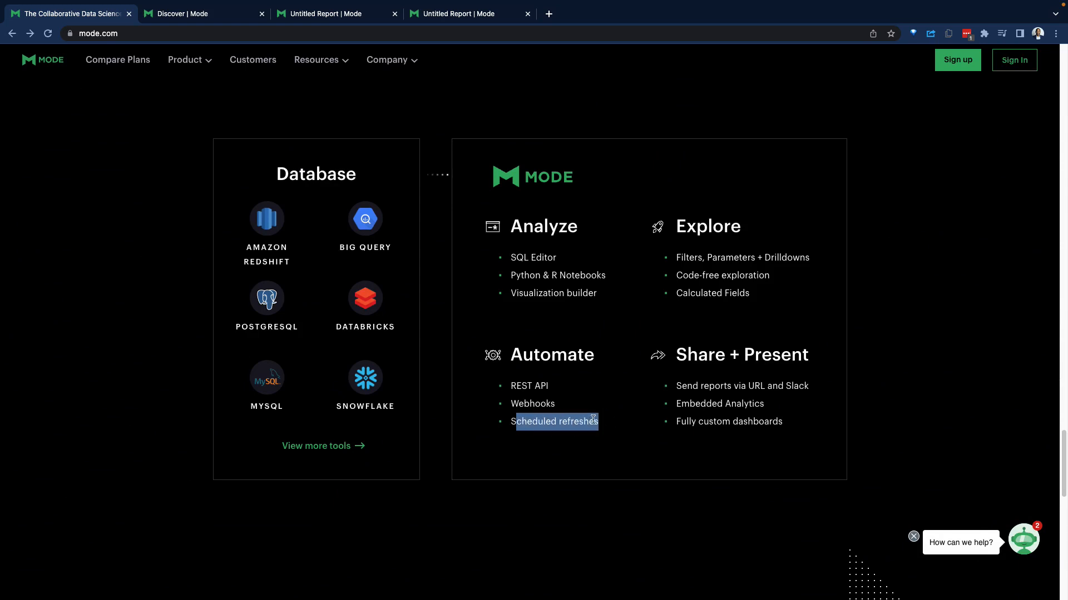
{"action": "scroll", "coordinate": [738, 389], "scroll_direction": "up", "scroll_amount": 1}
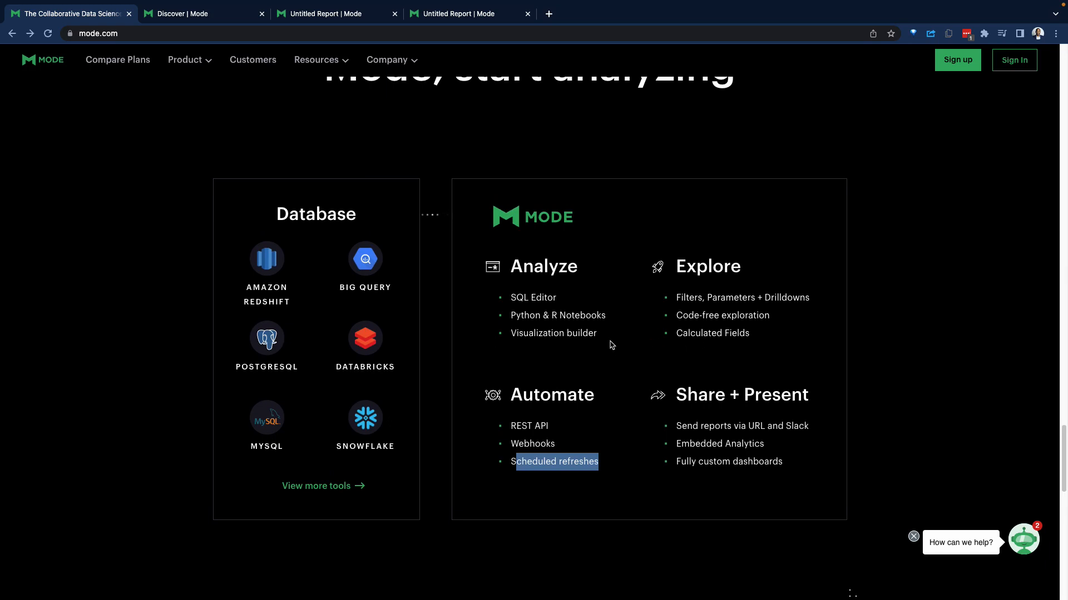
Open the Demohub workspace settings from the trial banner and look through Collections, Slack Application and Webhooks, including the new webhook form.
{"action": "left_click", "coordinate": [189, 14]}
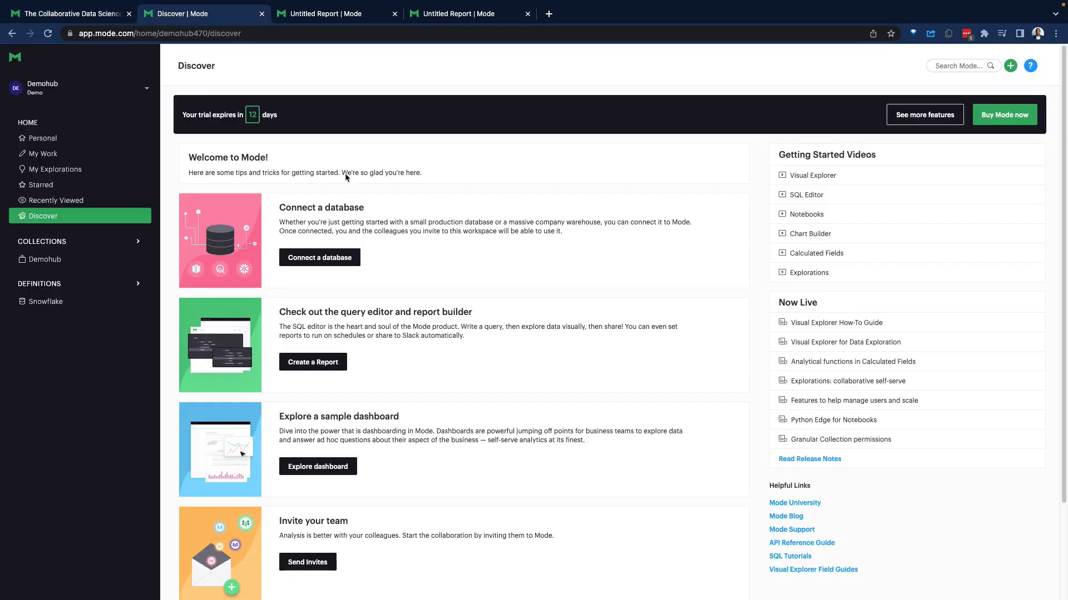
{"action": "mouse_move", "coordinate": [1005, 115]}
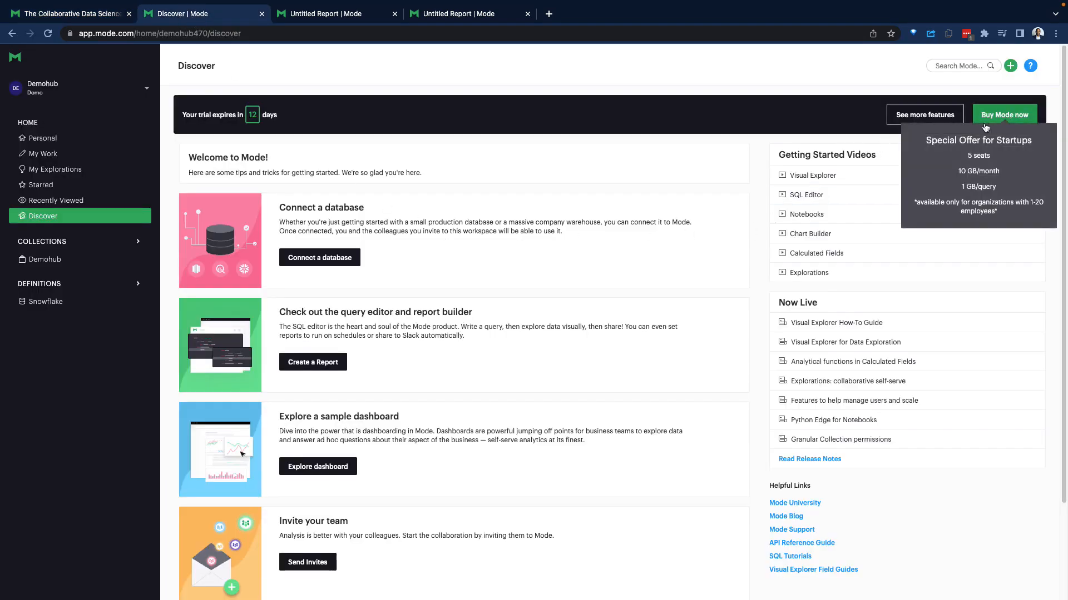
{"action": "left_click", "coordinate": [934, 116]}
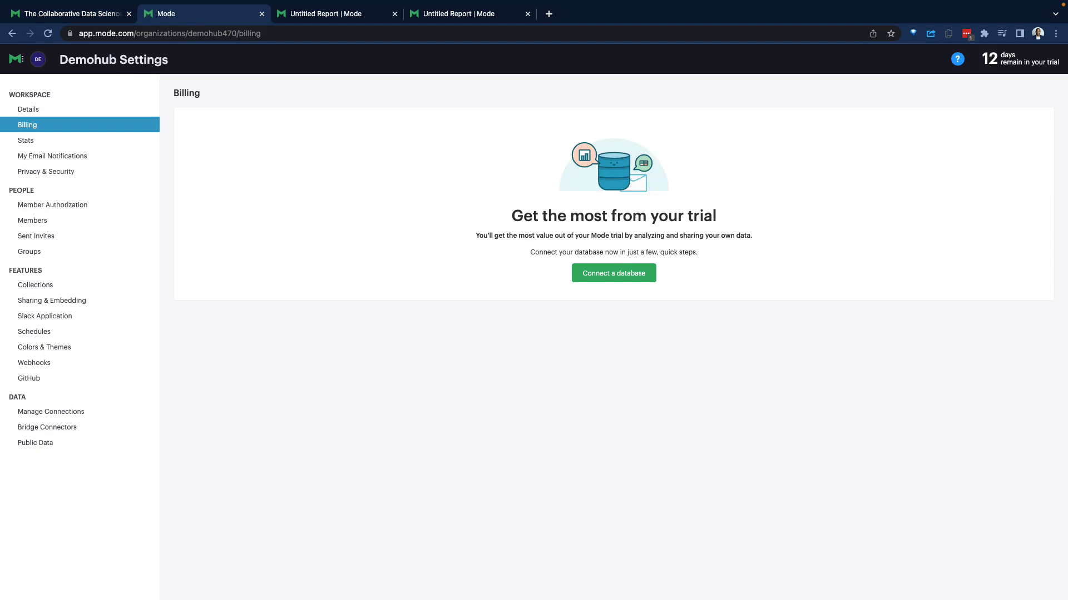
{"action": "left_click", "coordinate": [57, 286]}
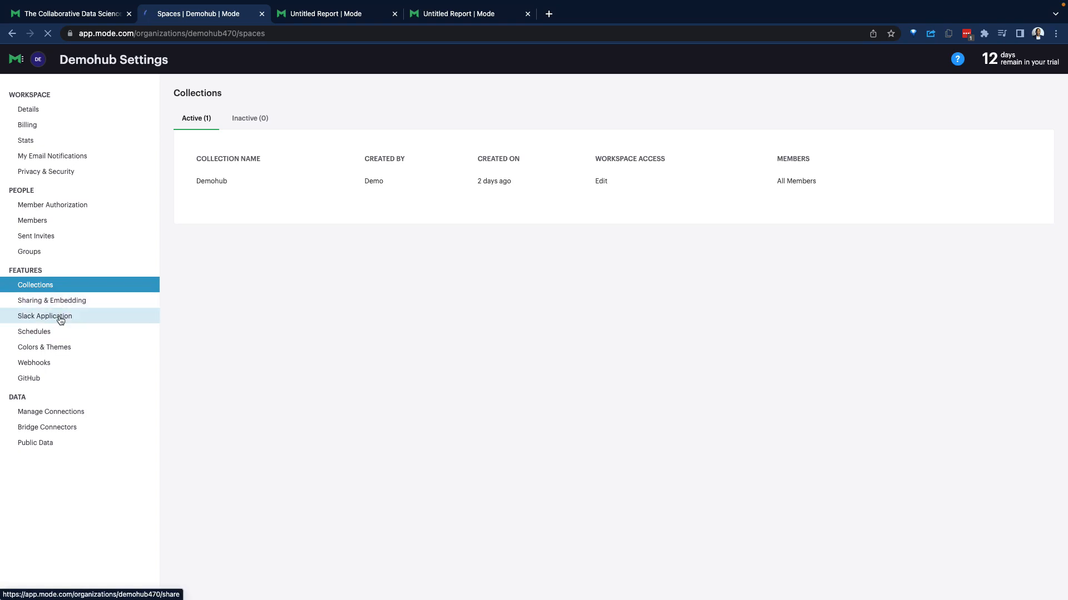
{"action": "left_click", "coordinate": [60, 319]}
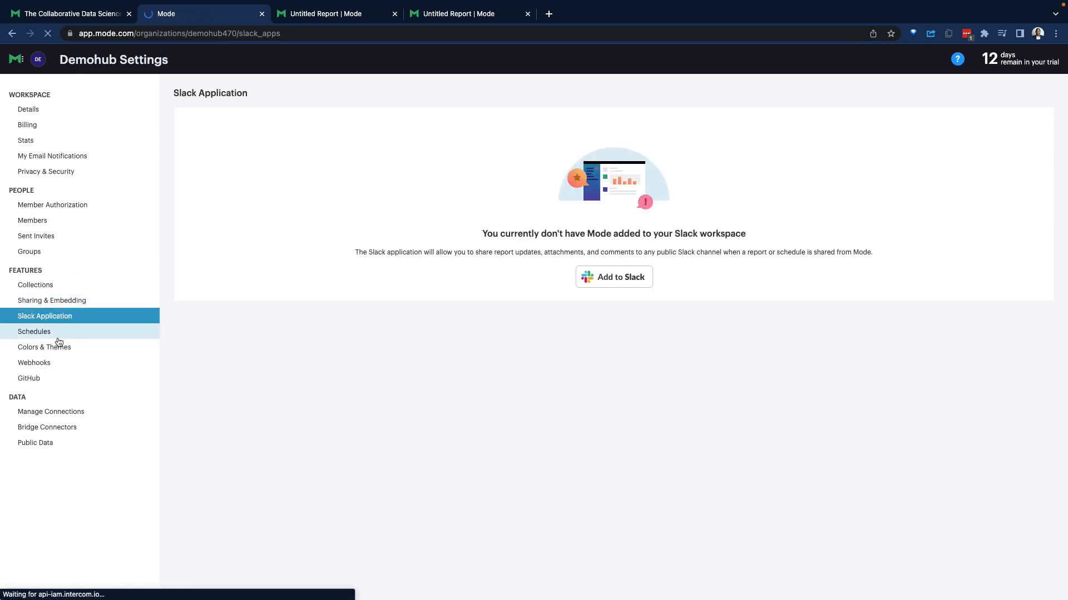
{"action": "left_click", "coordinate": [52, 367]}
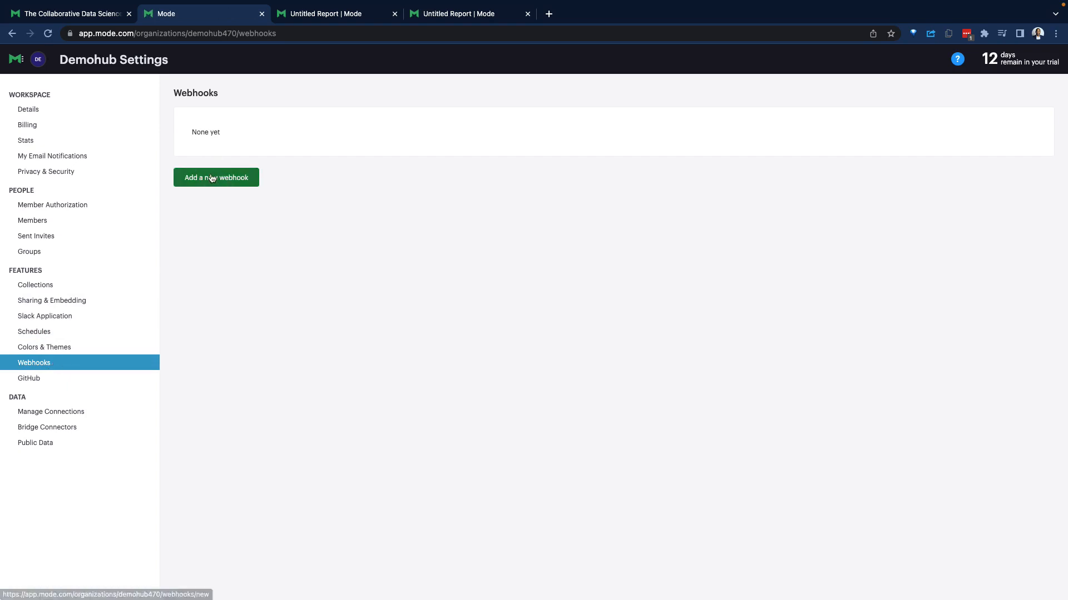
{"action": "left_click", "coordinate": [212, 179]}
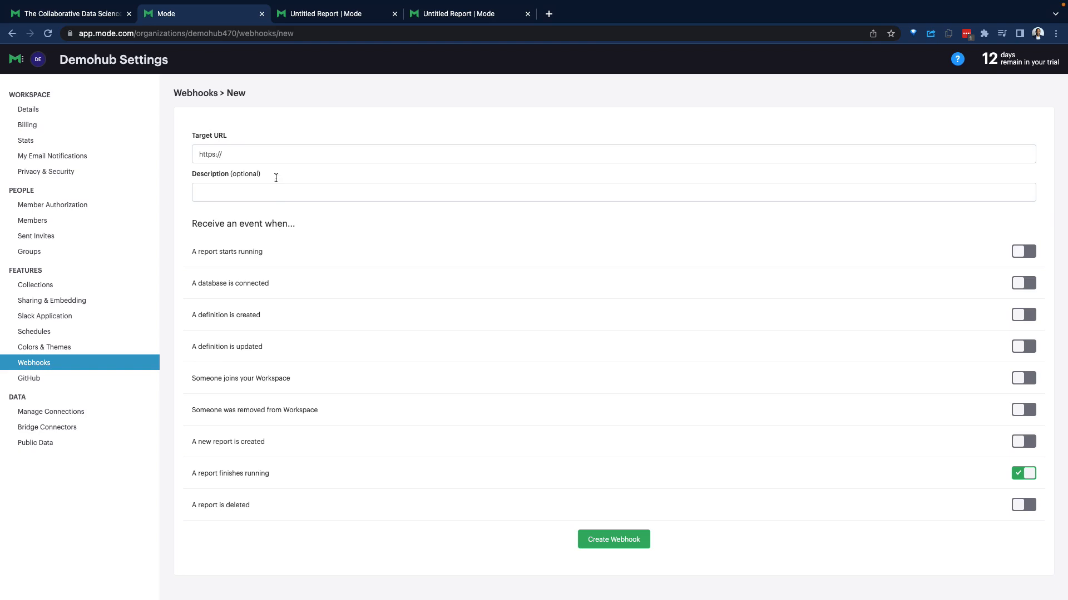
Go back to the mode.com home page and skim it, finishing at the Introducing Visual Explorer section.
{"action": "left_click", "coordinate": [100, 17]}
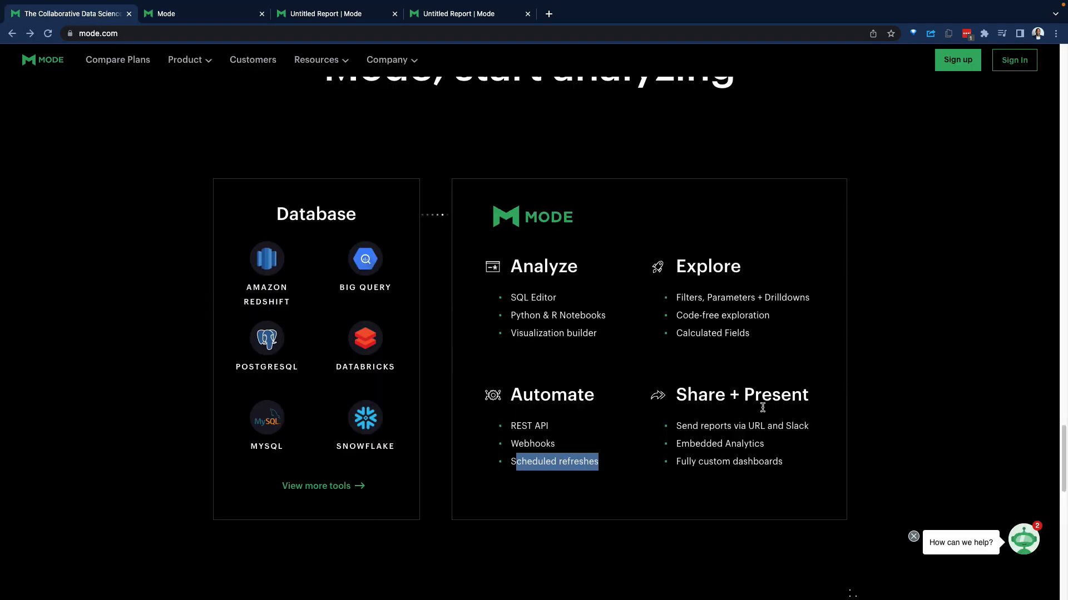
{"action": "scroll", "coordinate": [610, 345], "scroll_direction": "down", "scroll_amount": 15}
{"action": "scroll", "coordinate": [609, 350], "scroll_direction": "up", "scroll_amount": 20}
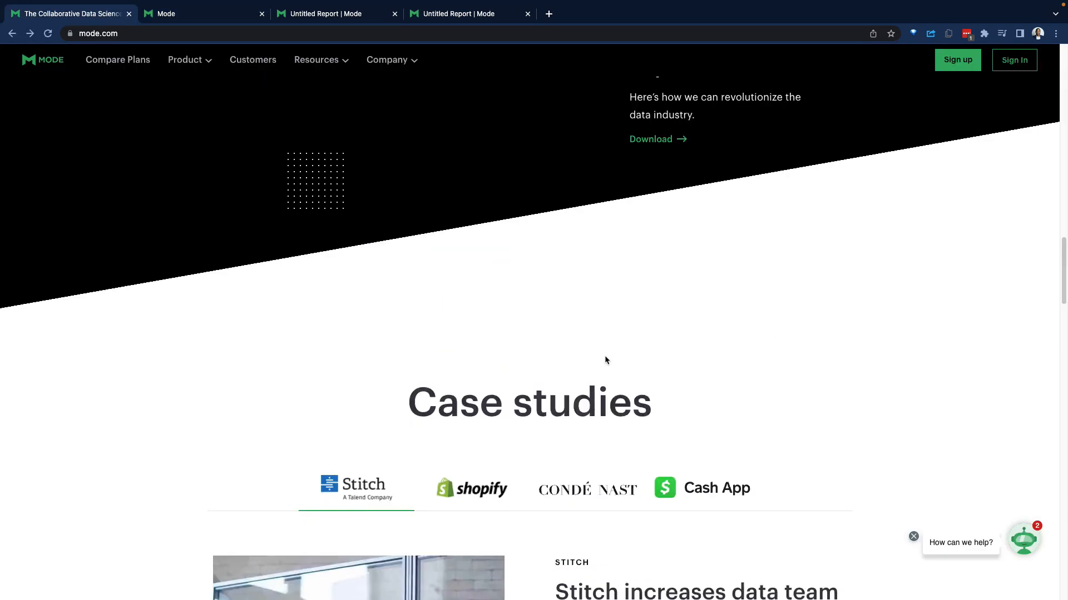
{"action": "scroll", "coordinate": [602, 367], "scroll_direction": "up", "scroll_amount": 15}
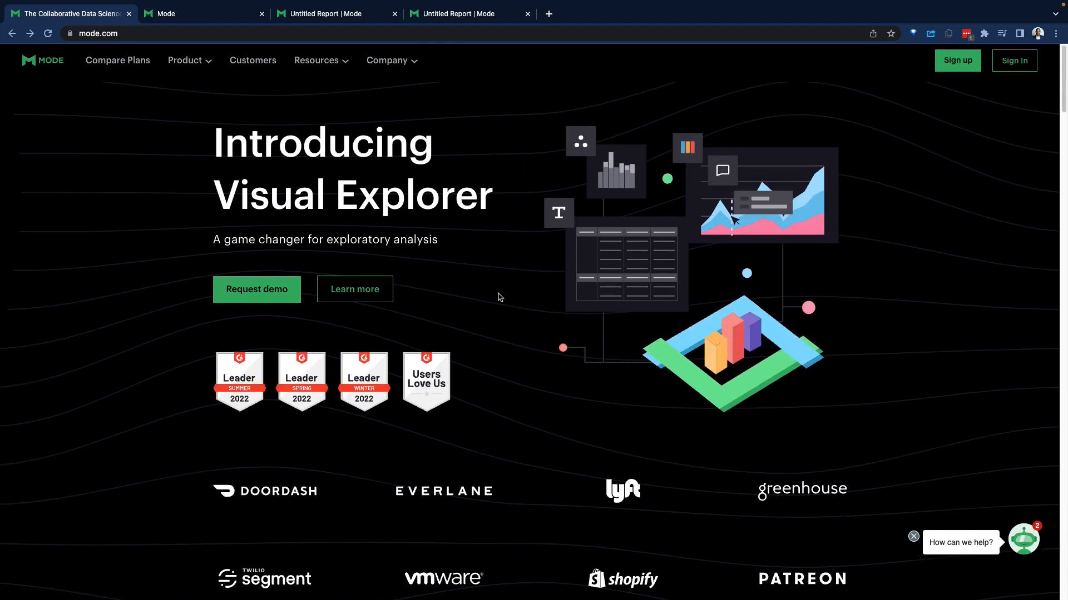
{"action": "scroll", "coordinate": [411, 273], "scroll_direction": "down", "scroll_amount": 1}
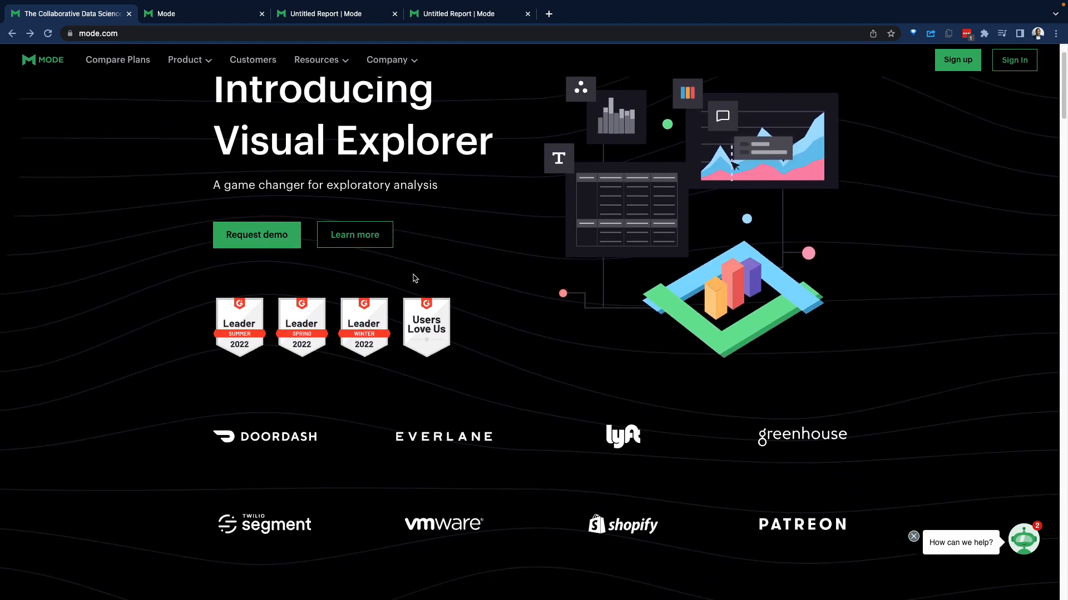
{"action": "scroll", "coordinate": [477, 251], "scroll_direction": "down", "scroll_amount": 1}
{"action": "scroll", "coordinate": [479, 281], "scroll_direction": "up", "scroll_amount": 2}
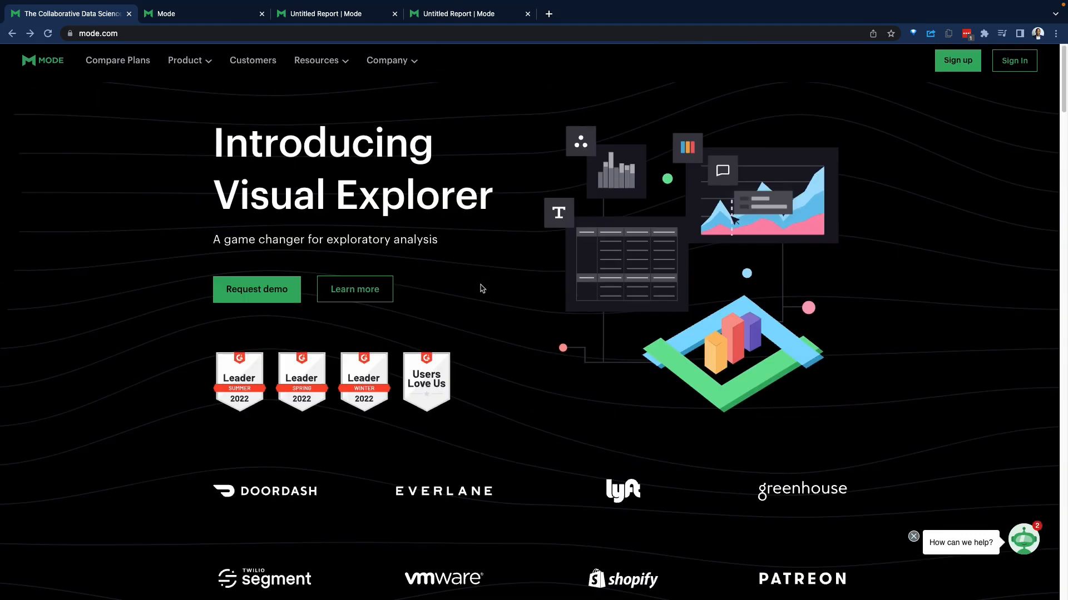